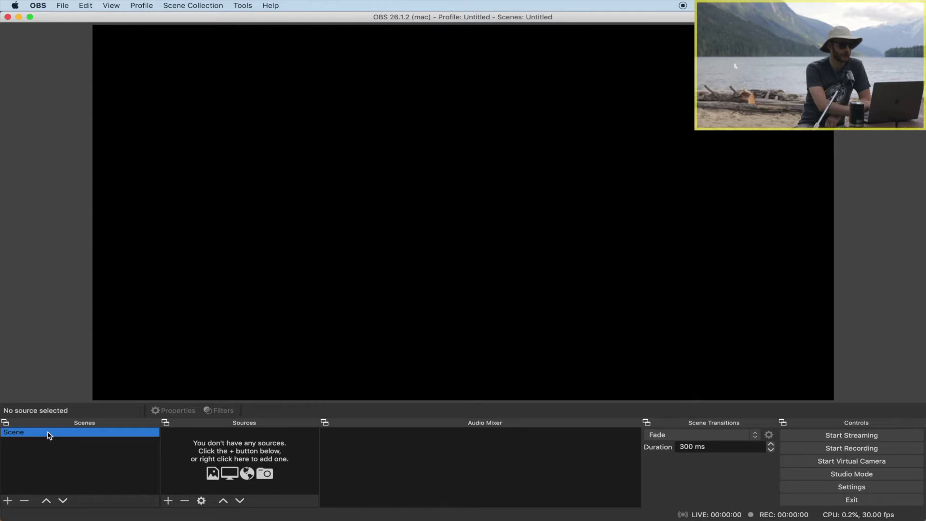
Step: Rename the existing scene to "Welcome"
right_click(49, 435)
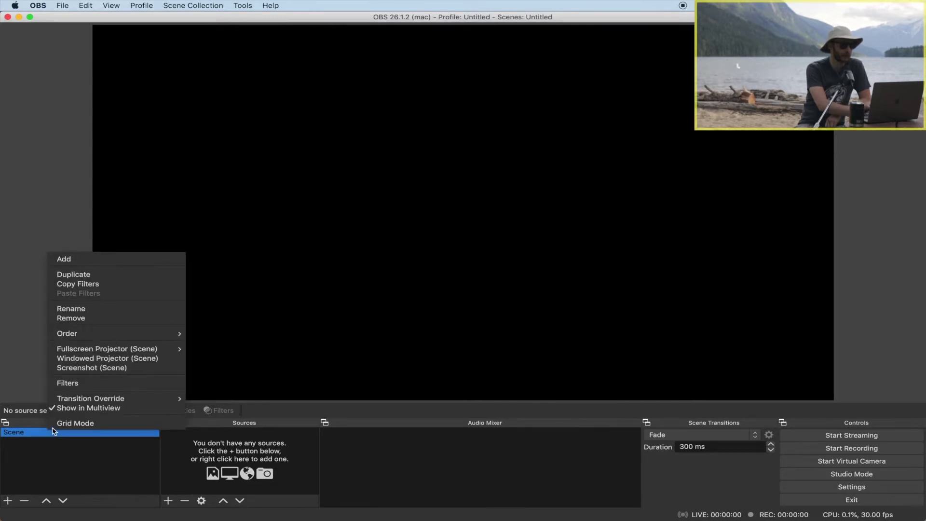
click(114, 310)
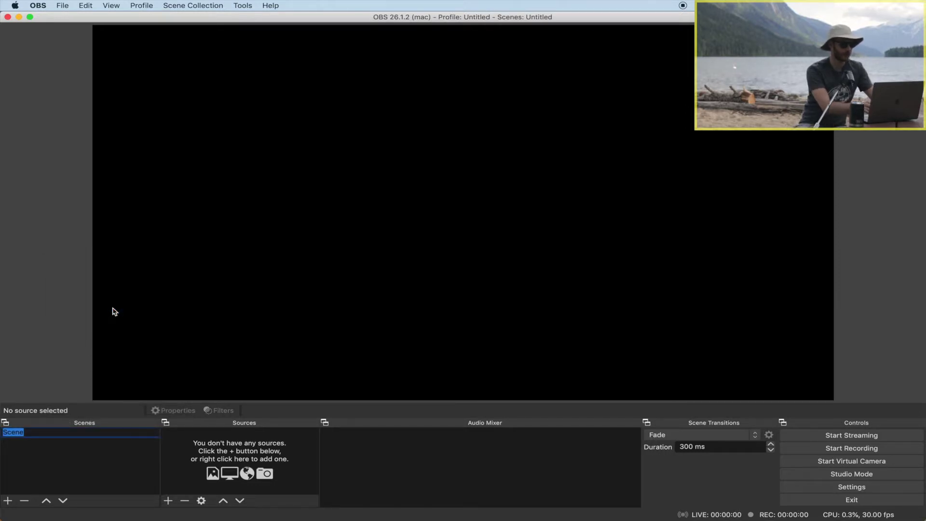
text(Welcome)
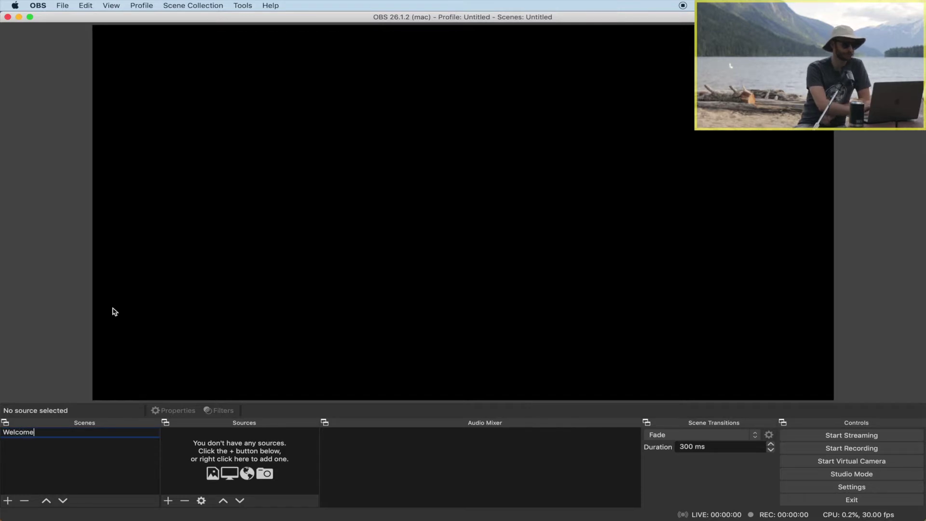
key(Return)
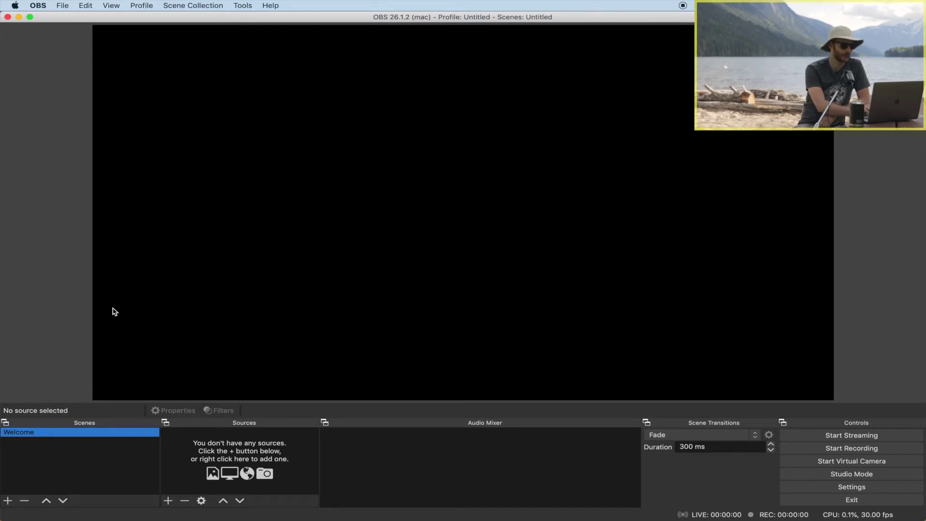
Step: Add a new image source named "Welcome Image" to the Welcome scene
click(168, 501)
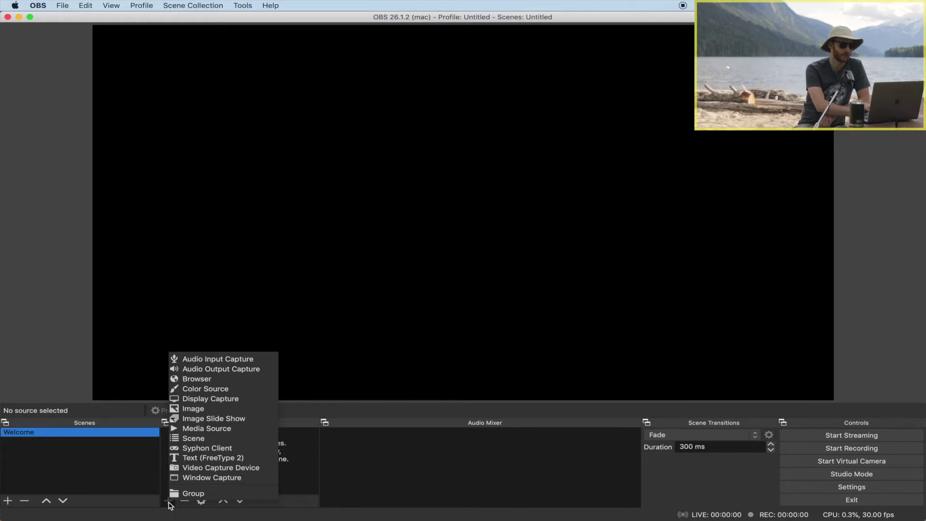
click(229, 410)
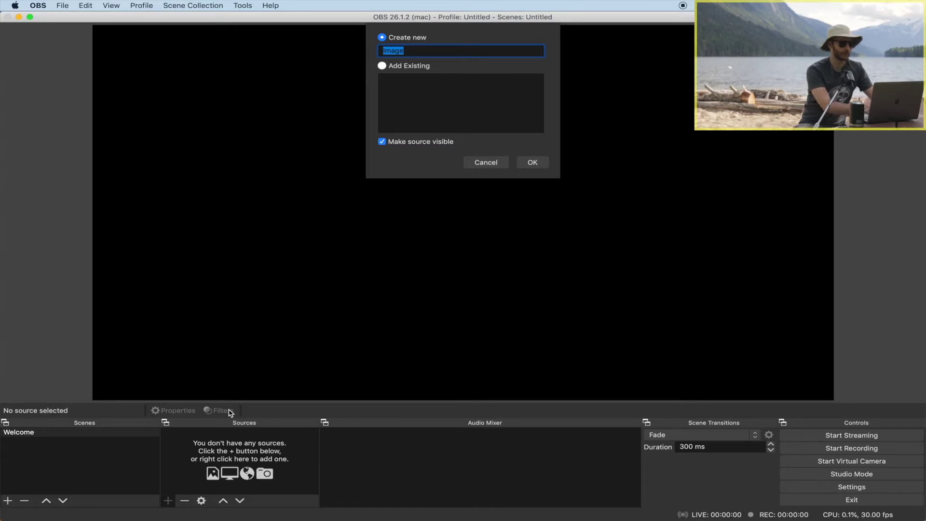
text(Welcome Imag)
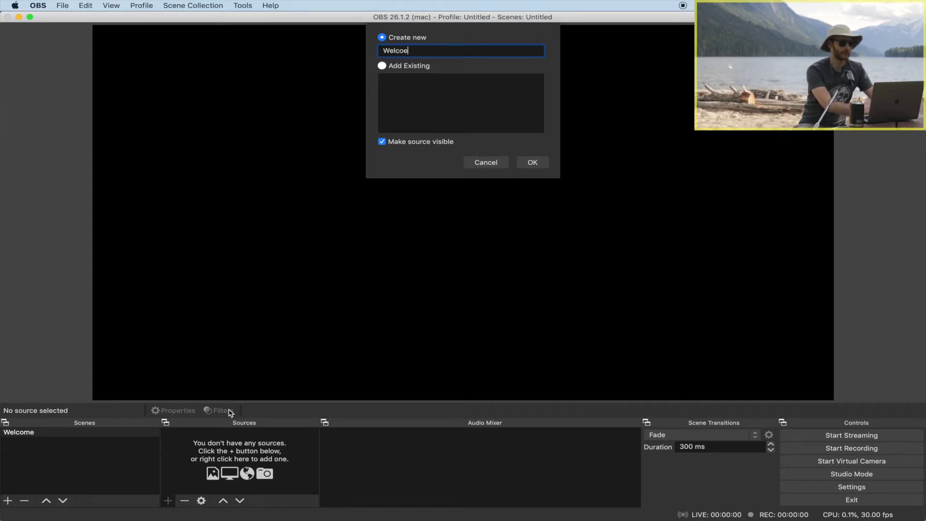
text(e)
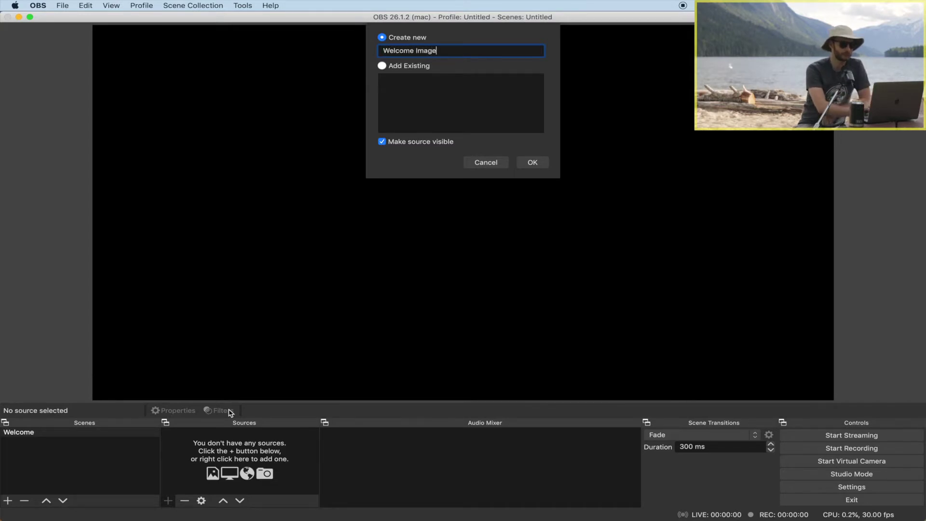
key(Return)
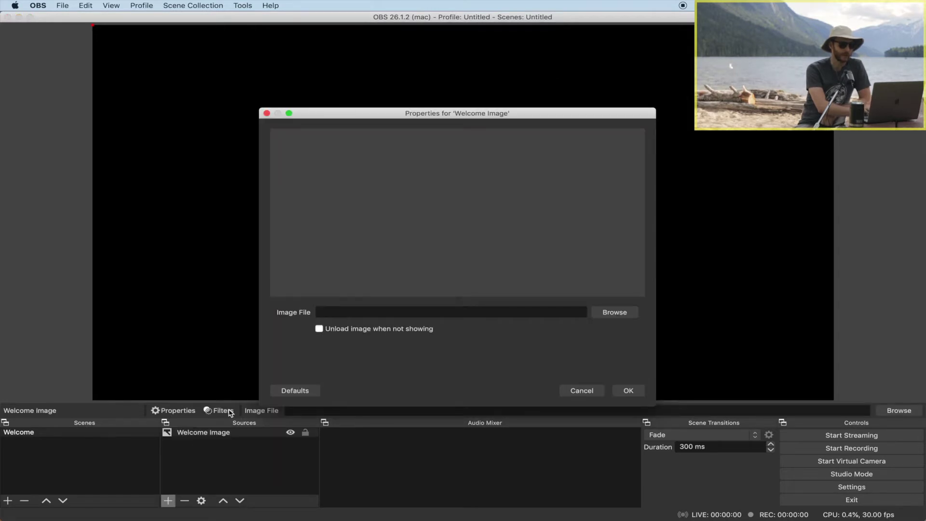
Step: Load Youtube_Banner.jpg as the image file for the Welcome Image source and accept its properties
click(623, 315)
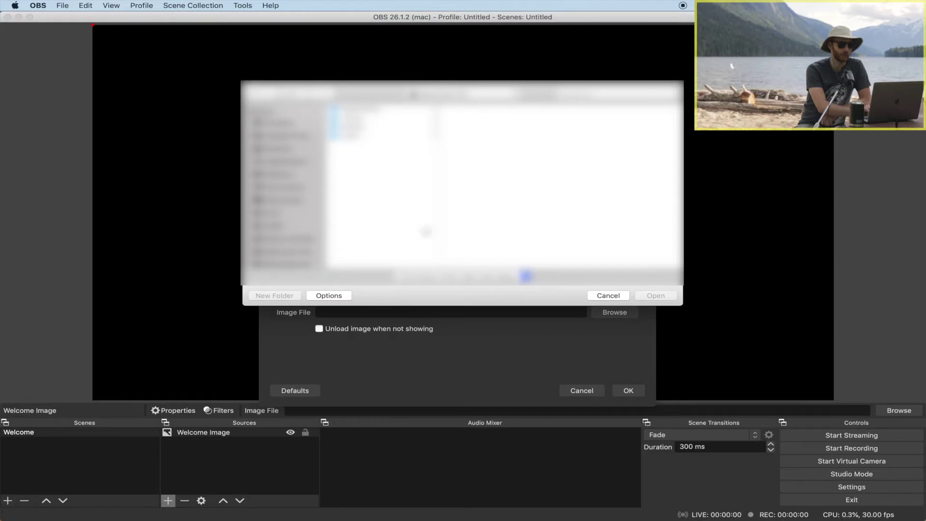
click(589, 131)
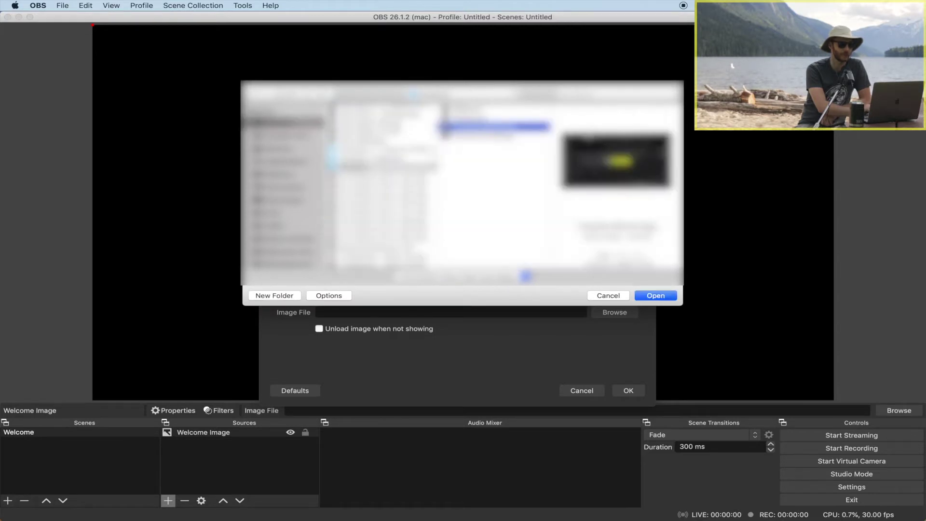
click(662, 301)
click(634, 393)
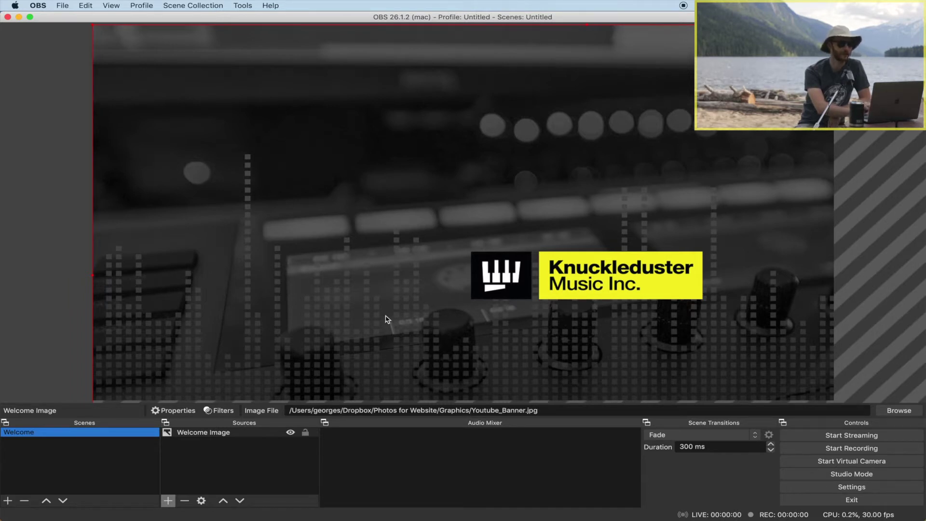
Step: Transform the banner image so that it fits to the screen
right_click(350, 211)
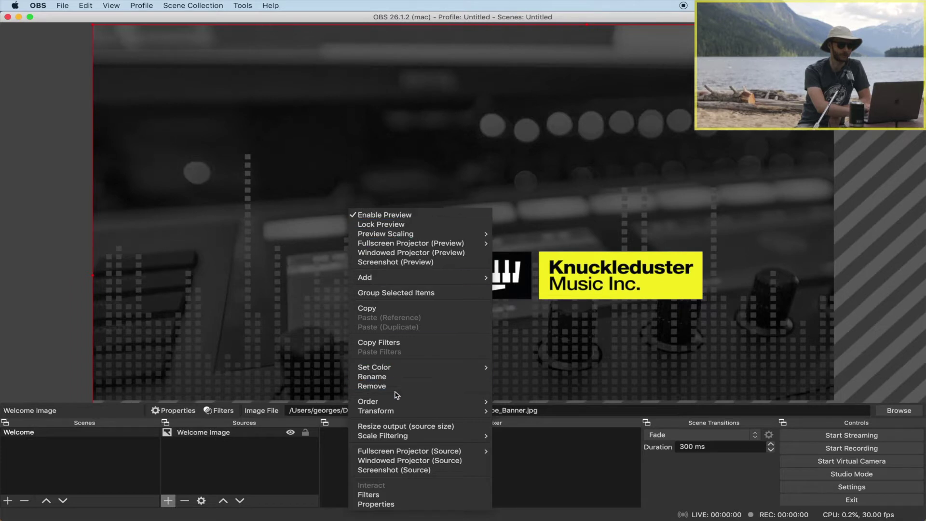
mouse_move(398, 411)
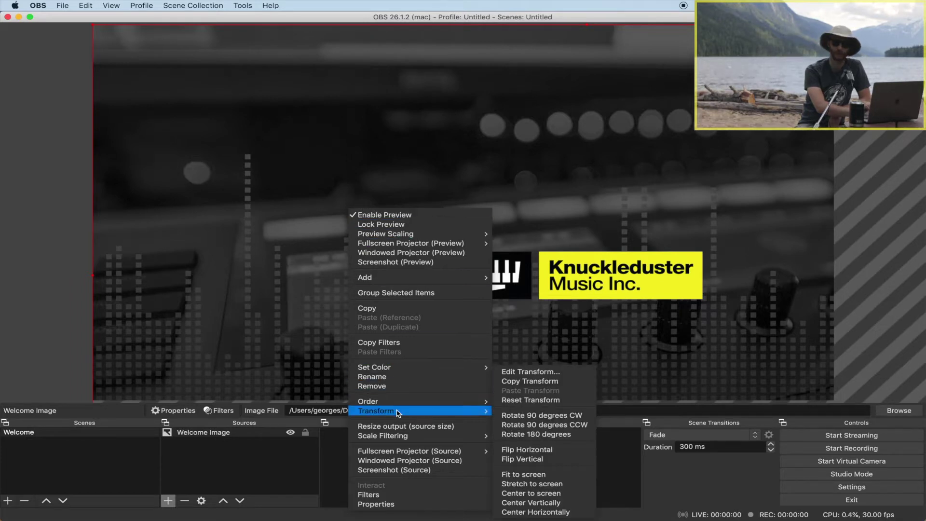
click(536, 476)
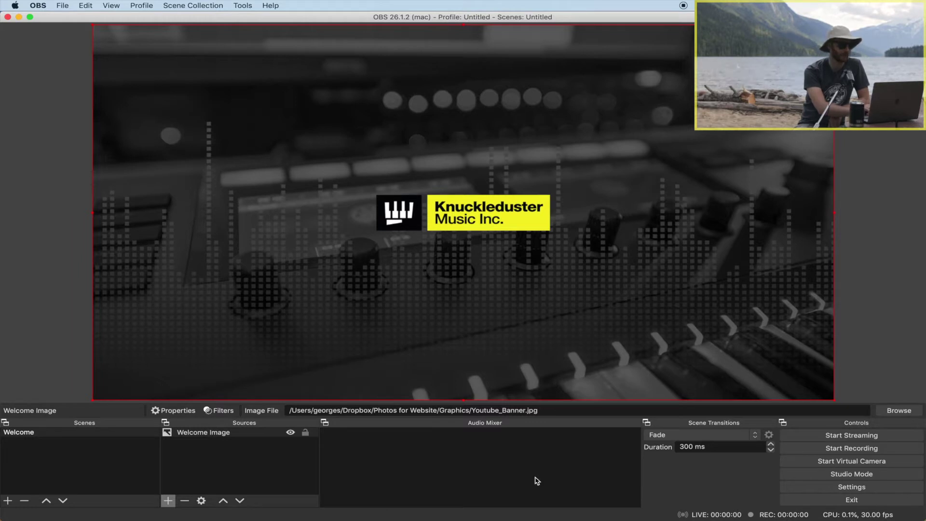
Step: Add a new Text (FreeType 2) source named "Text" to the Welcome scene
click(168, 501)
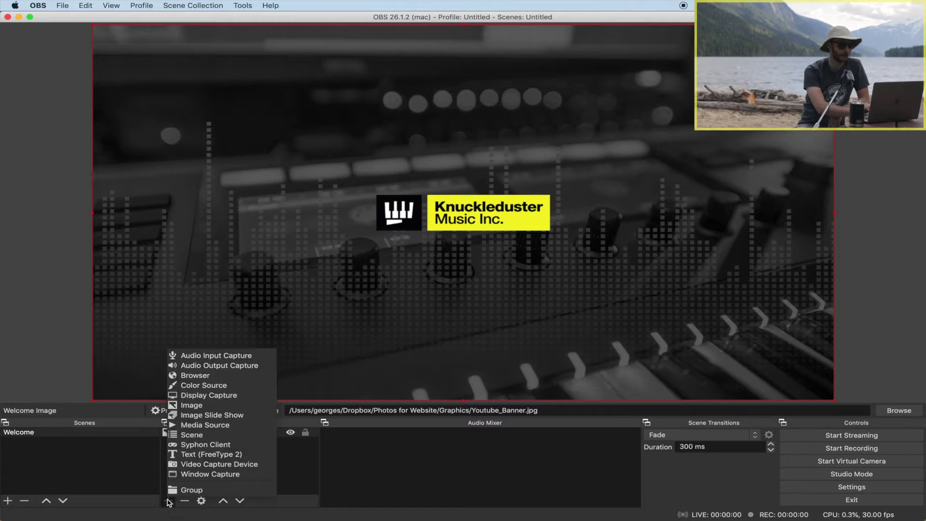
click(207, 455)
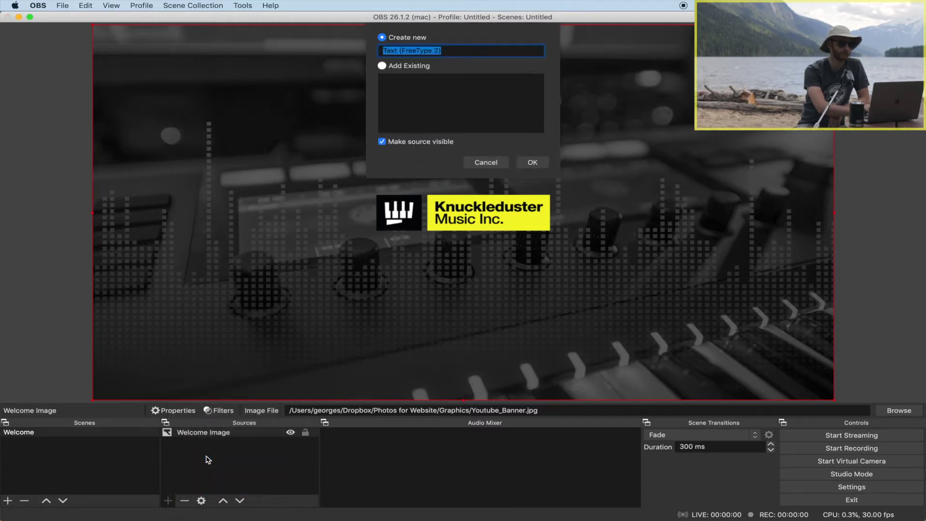
click(476, 49)
key(BackSpace)
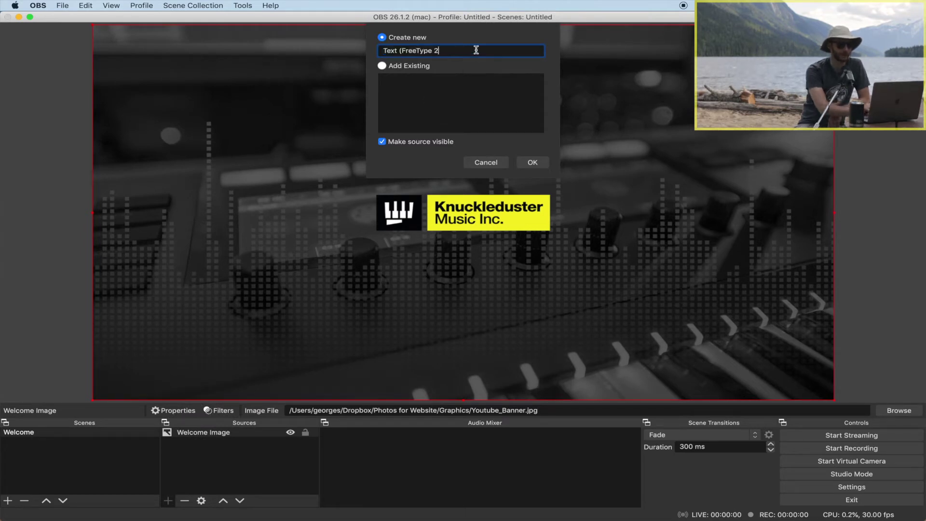
key(BackSpace)
key(BackSpace)
key(BackSpace)
key(BackSpace)
key(BackSpace)
key(BackSpace)
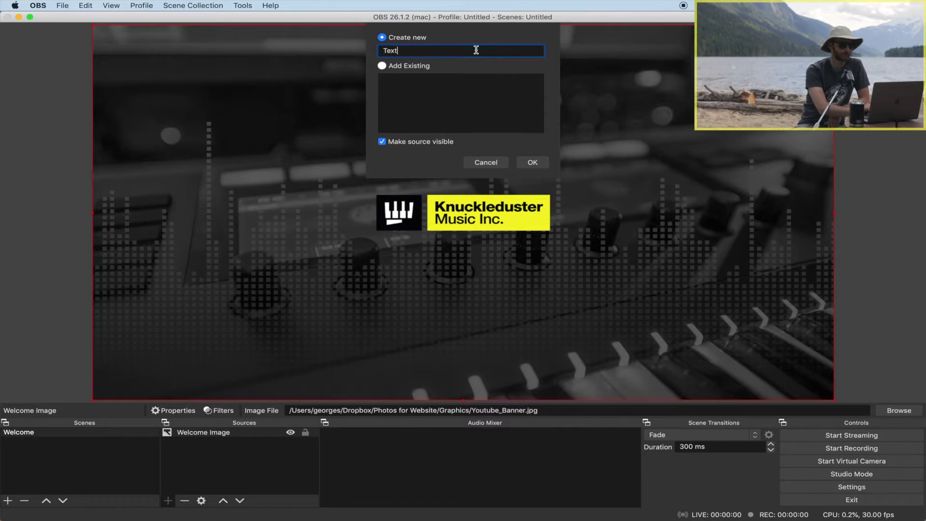
key(Return)
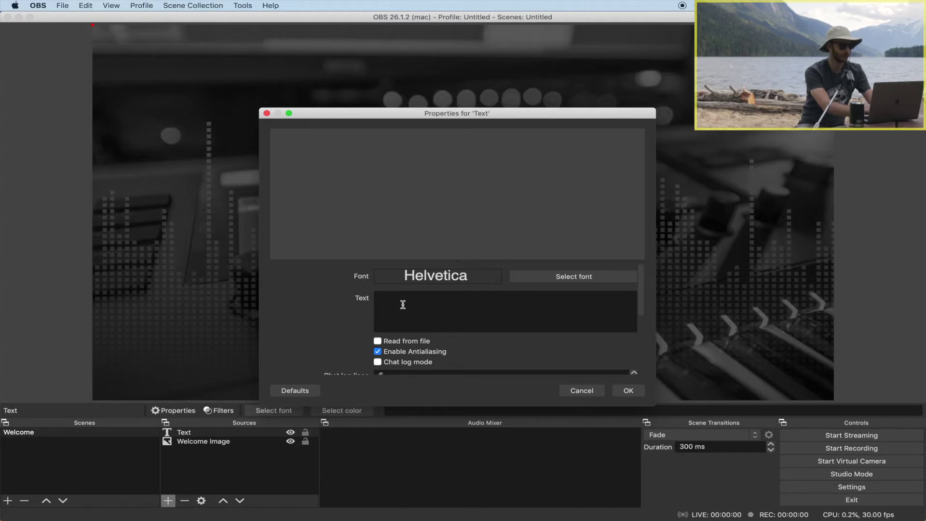
Step: Enter "The Live Stream Will Start At 7pm" as the source's text, with a line break after "Stream", and accept the properties
text(The)
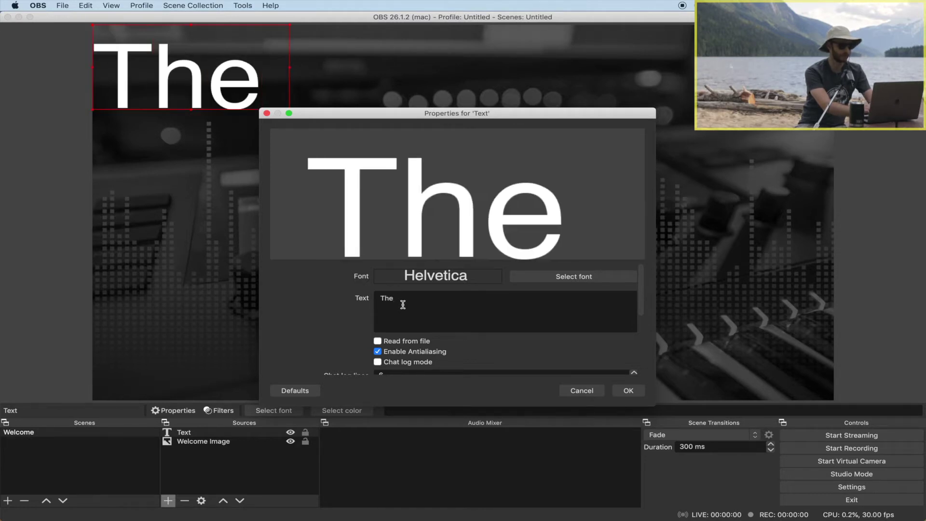
text( Live Stream )
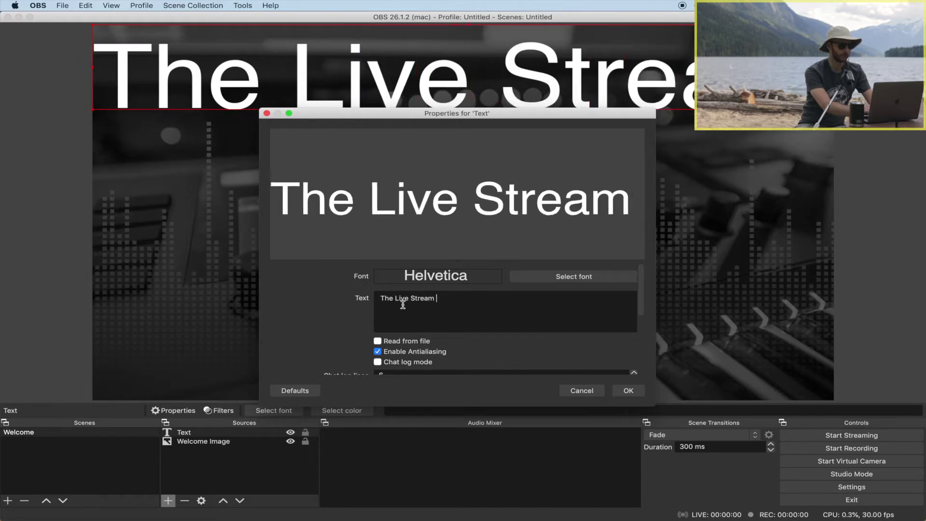
text(Will St)
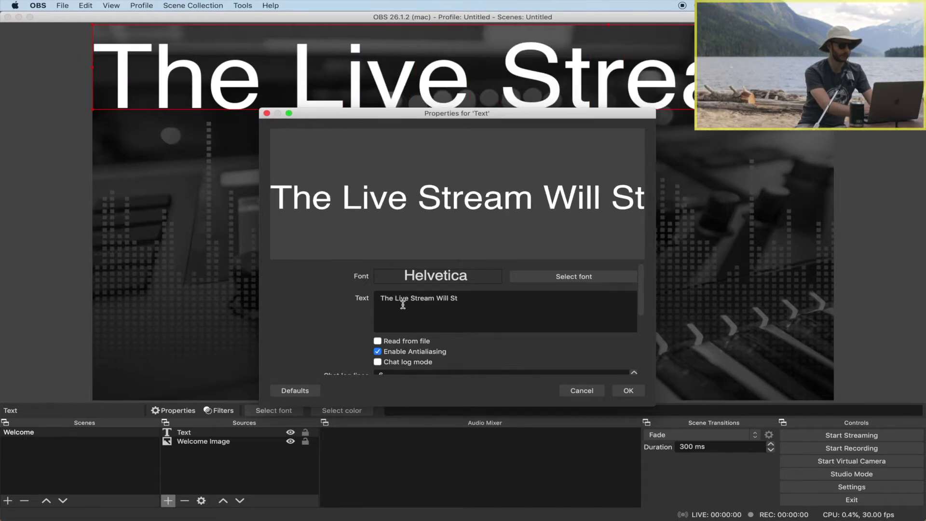
text(art At &)
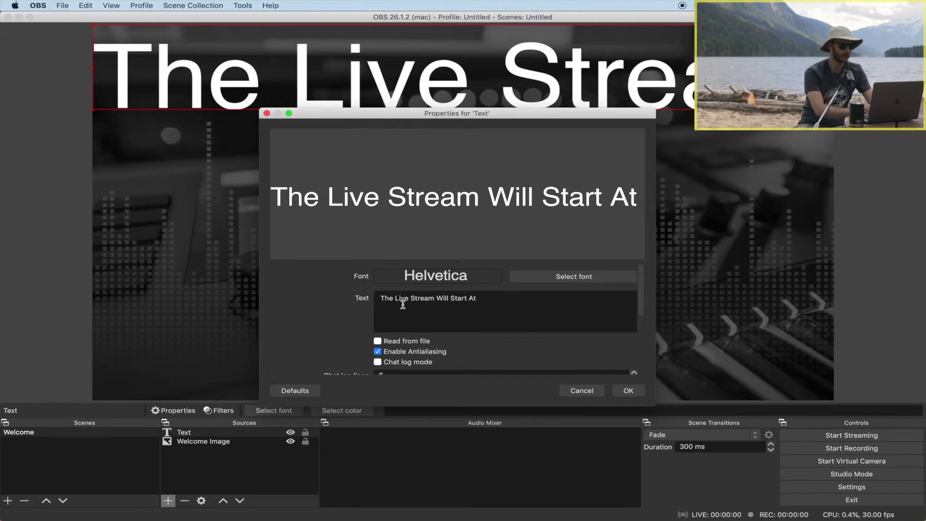
key(BackSpace)
key(BackSpace)
text(7)
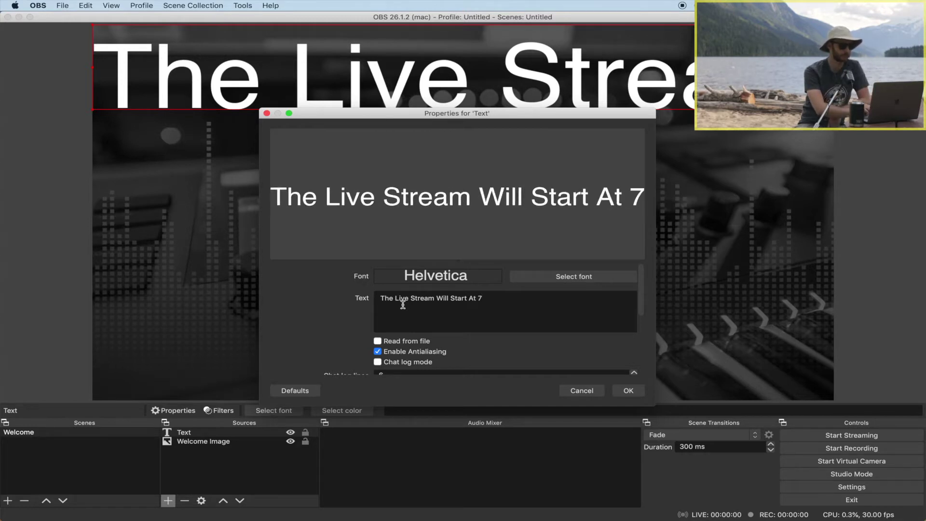
text(pm)
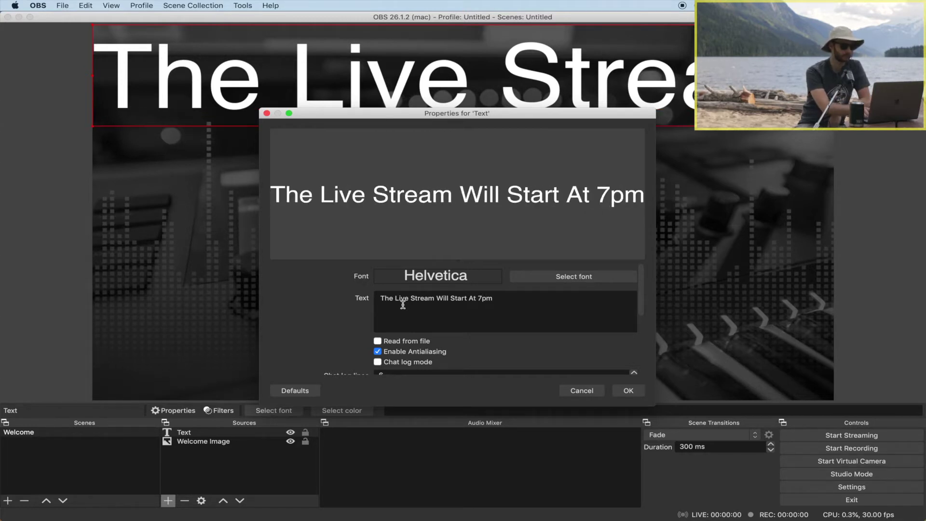
click(437, 299)
key(BackSpace)
key(Return)
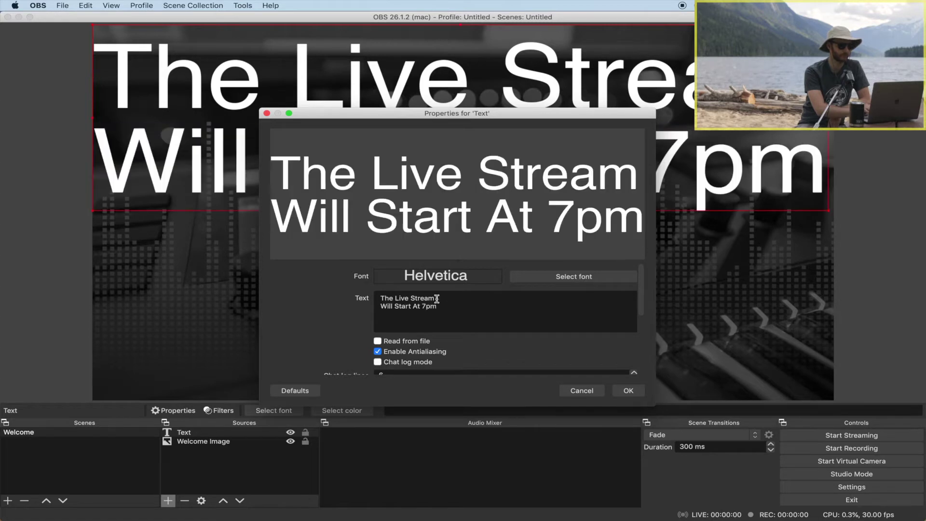
click(627, 390)
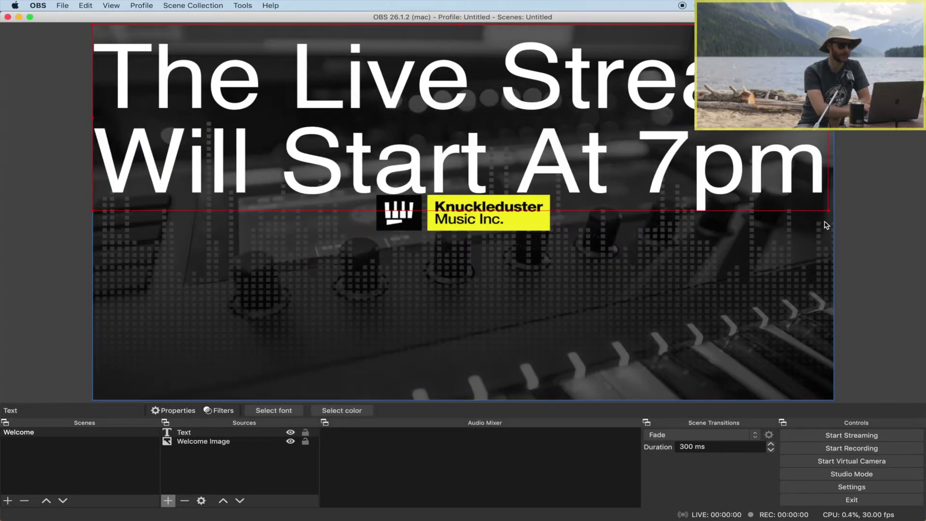
Step: Scale the text down to about four fifths of the canvas width and center it above the logo, then deselect it
drag(827, 211, 694, 164)
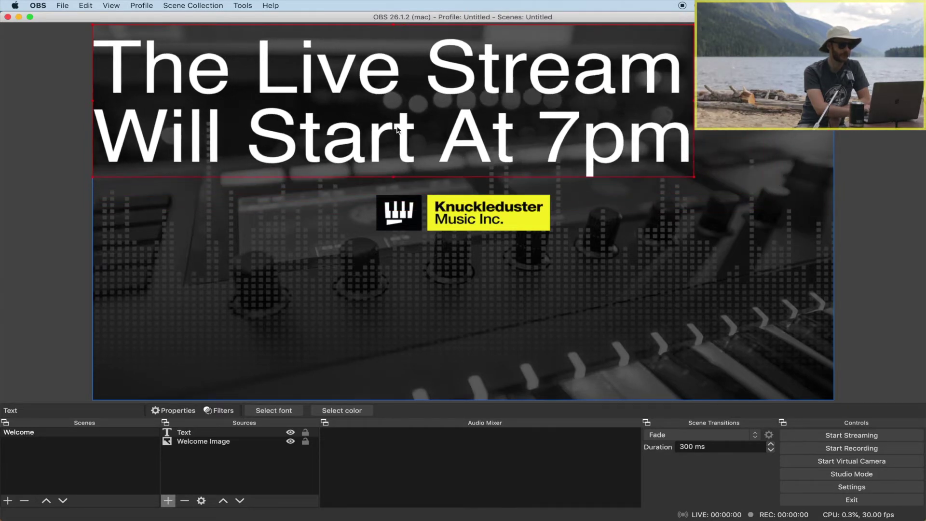
drag(393, 100, 474, 112)
click(486, 316)
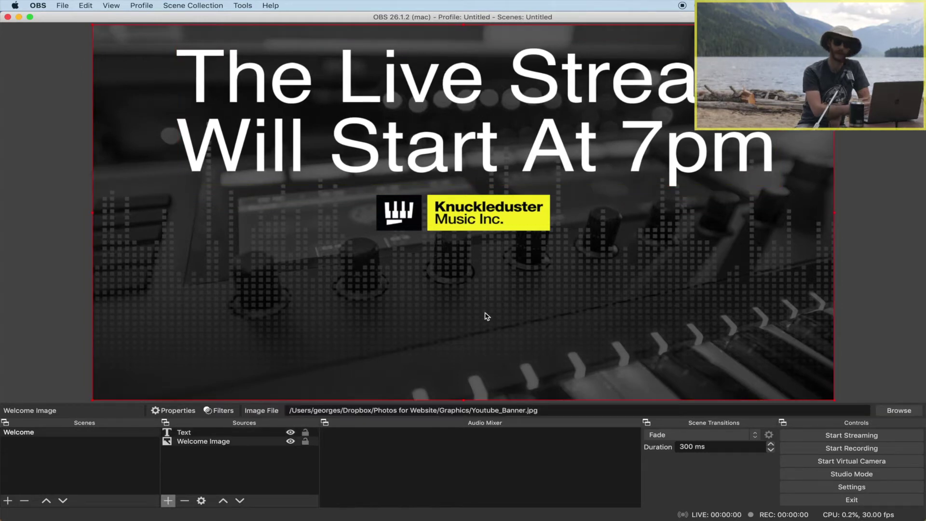
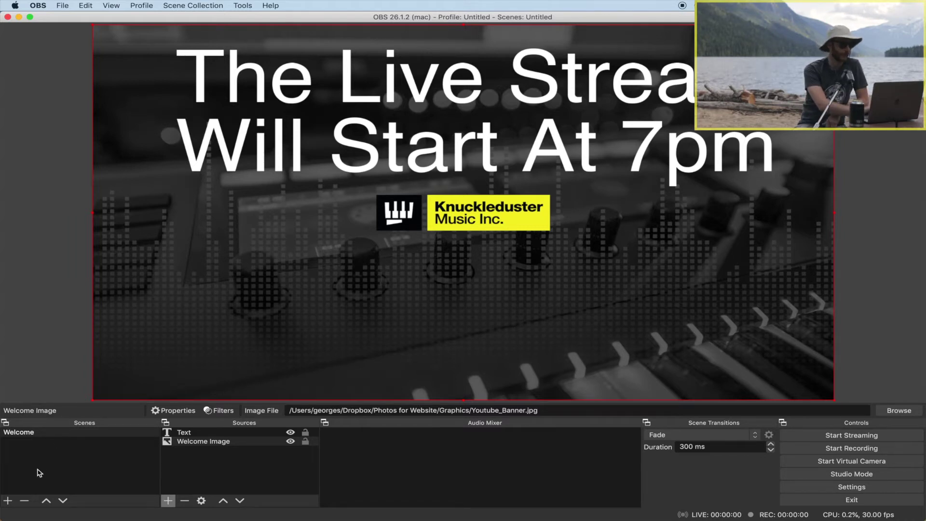
Step: Create a new scene named "Live Stream Scene"
click(8, 501)
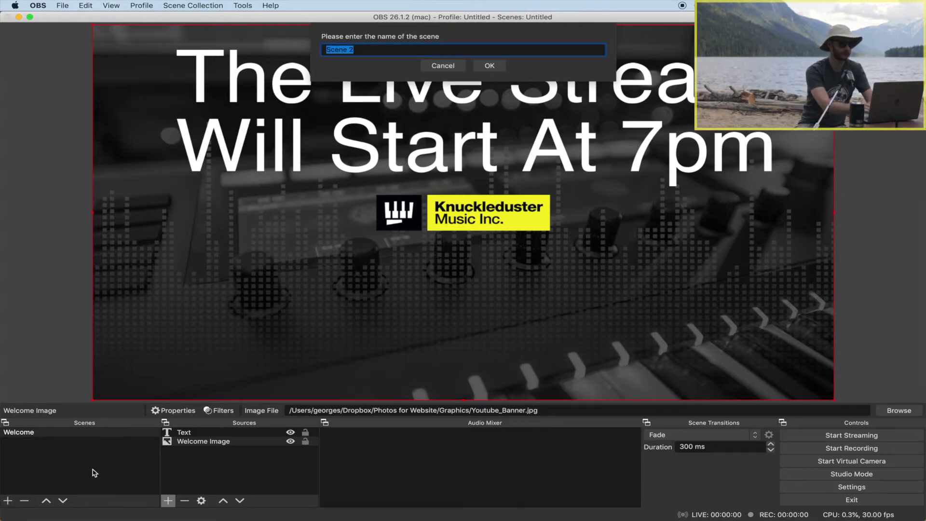
text(Live Stream)
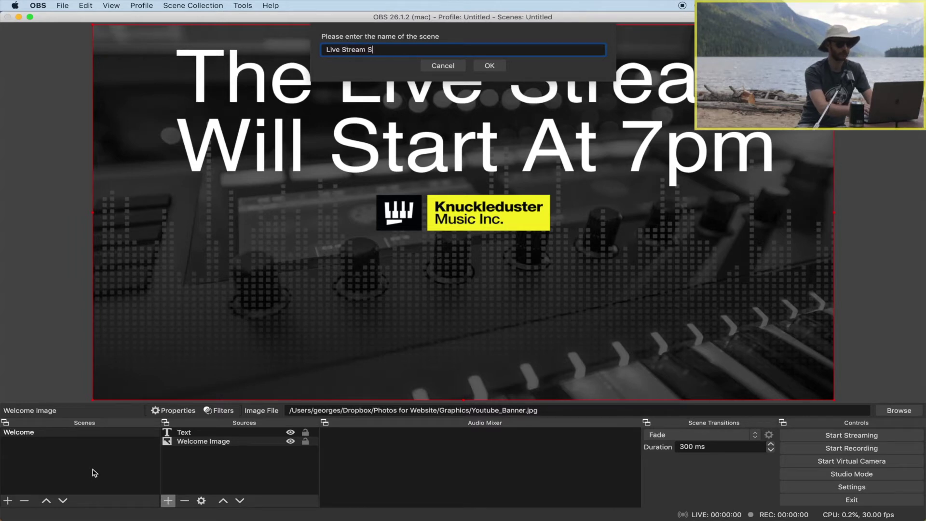
key(Return)
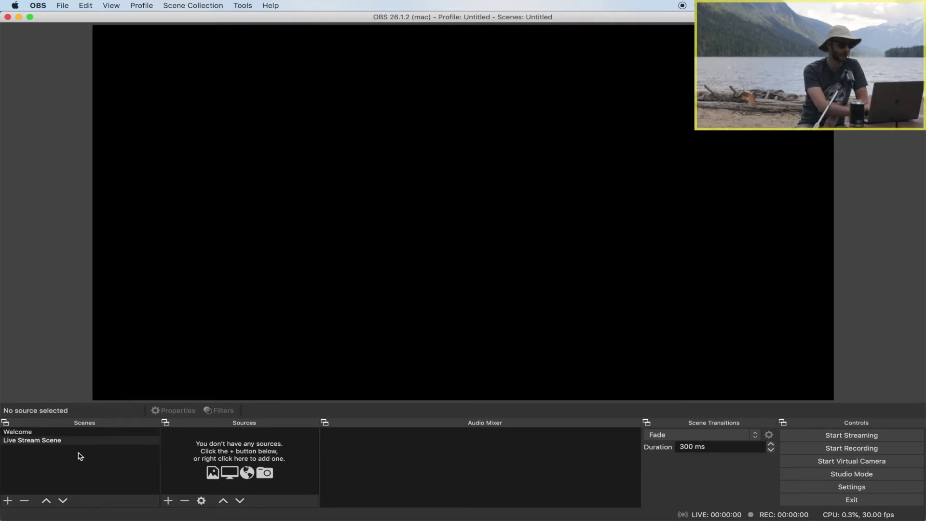
Step: Add a Video Capture Device source named "Camera" to the Live Stream Scene, using EOS Webcam Utility Beta as its device
click(168, 501)
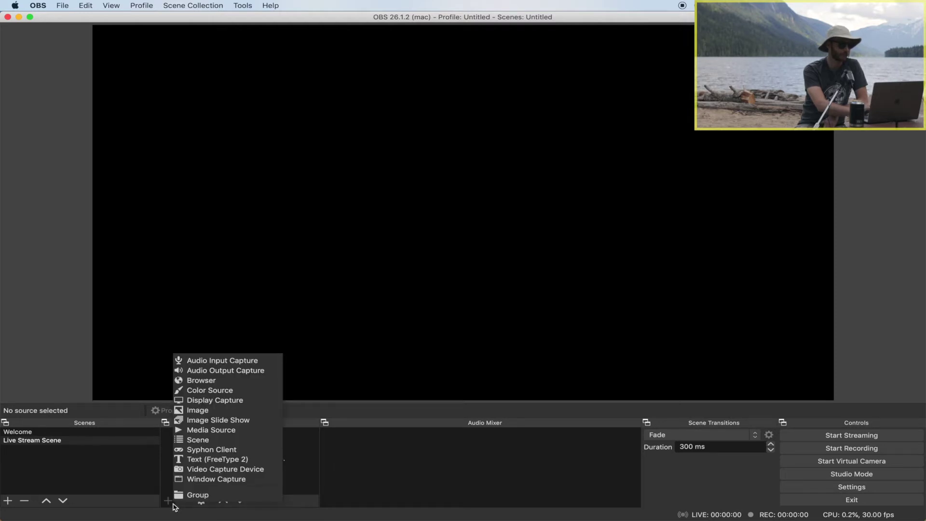
click(206, 470)
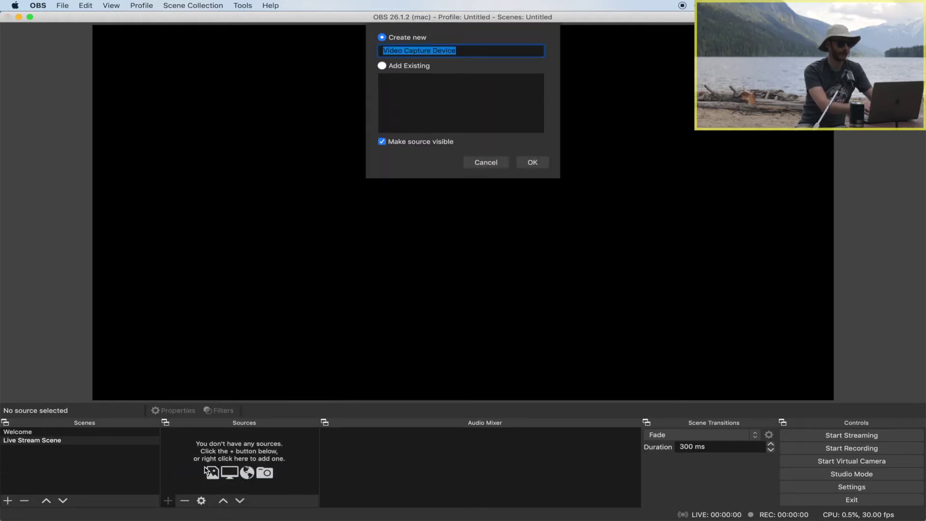
text(Camera)
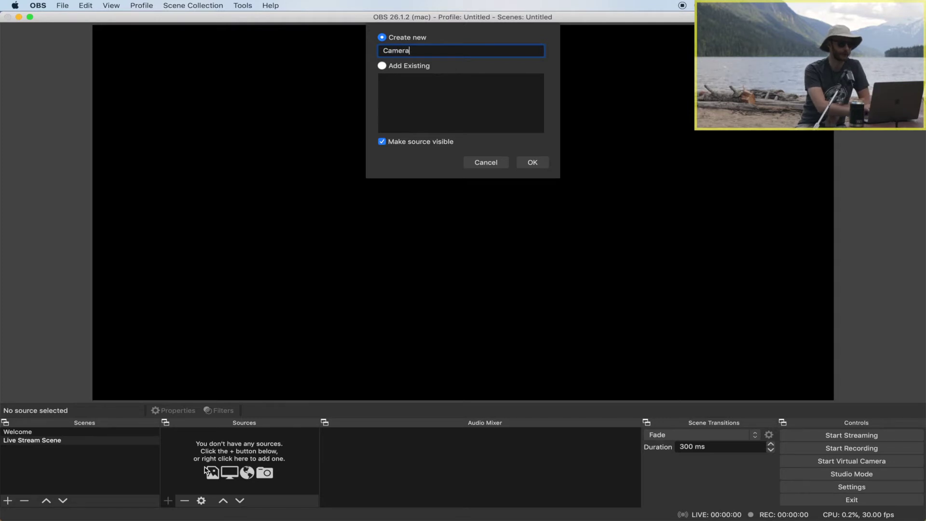
key(Return)
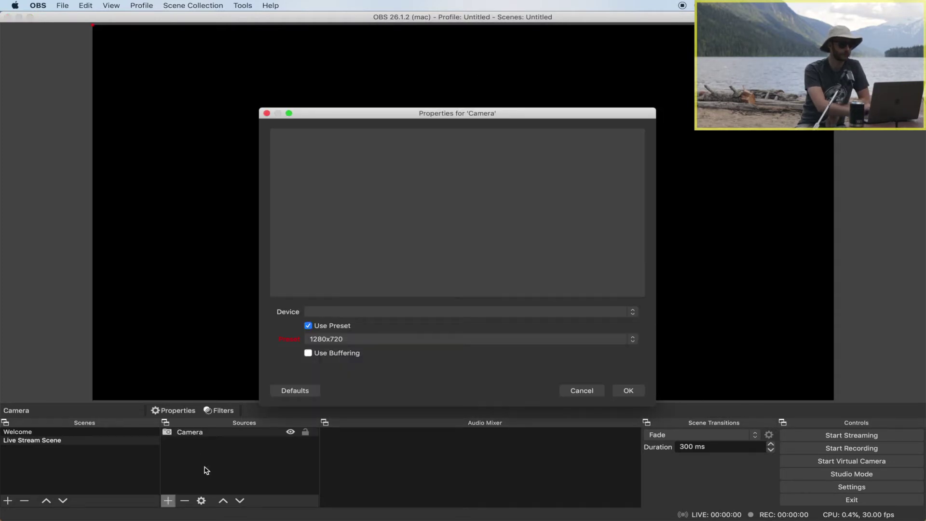
click(635, 314)
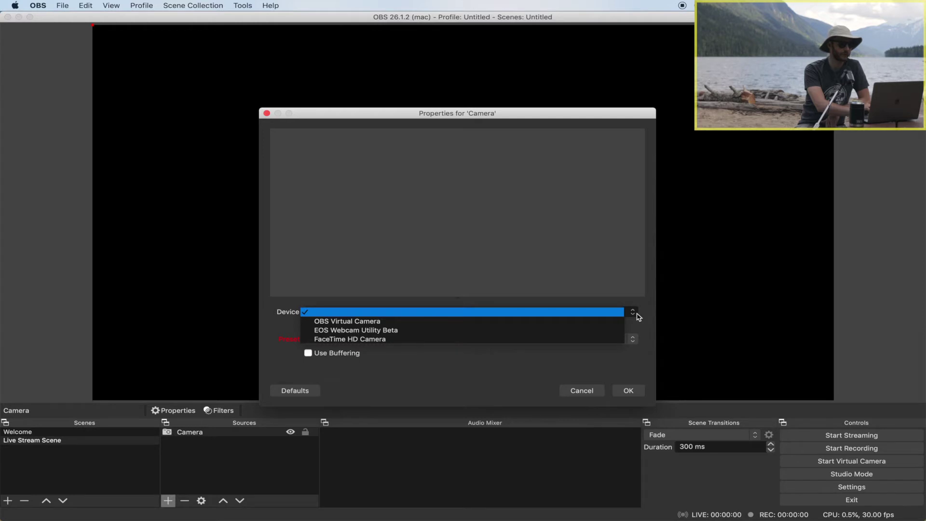
click(595, 331)
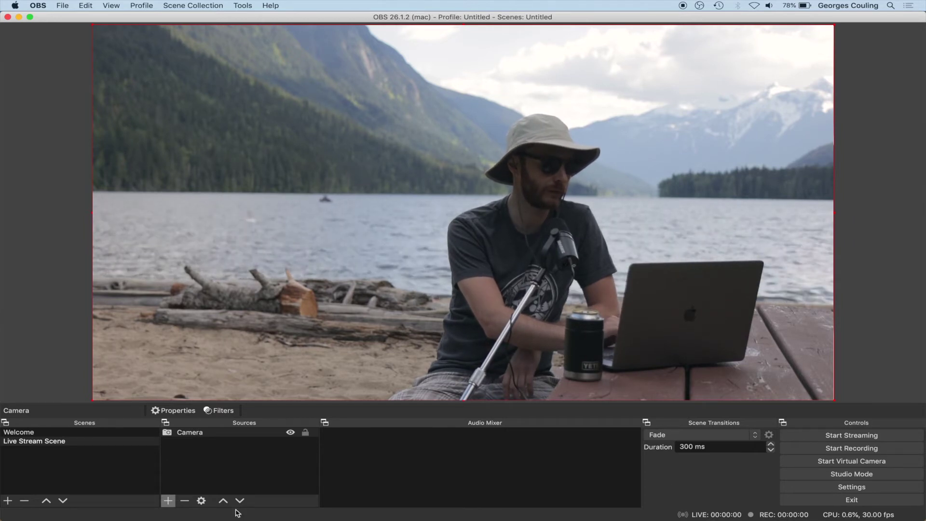
Step: Add an Audio Input Capture source with the default name to the Live Stream Scene and set its device to Shure MV7
click(168, 501)
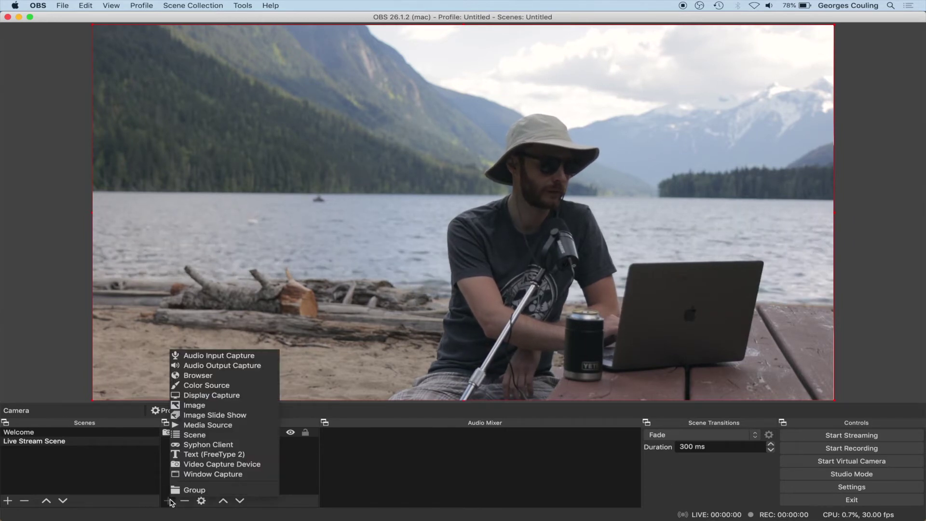
click(262, 359)
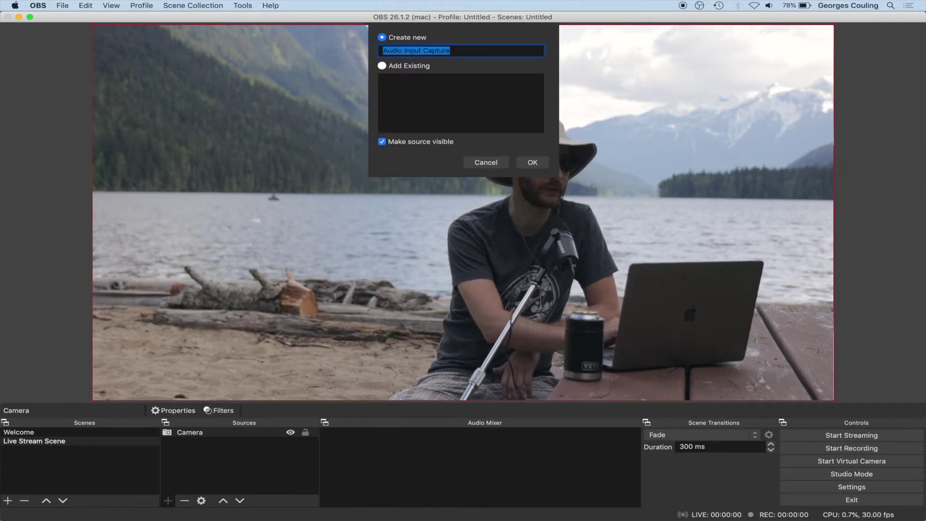
click(536, 159)
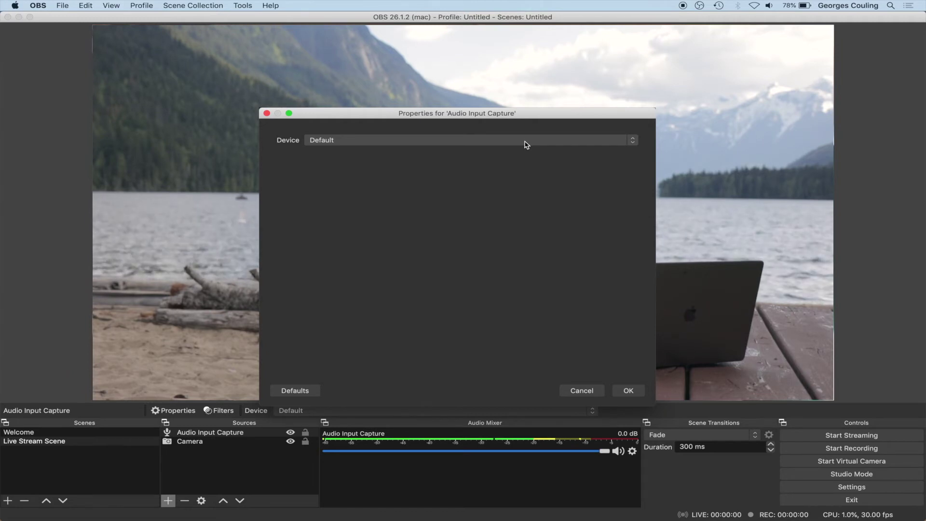
click(527, 145)
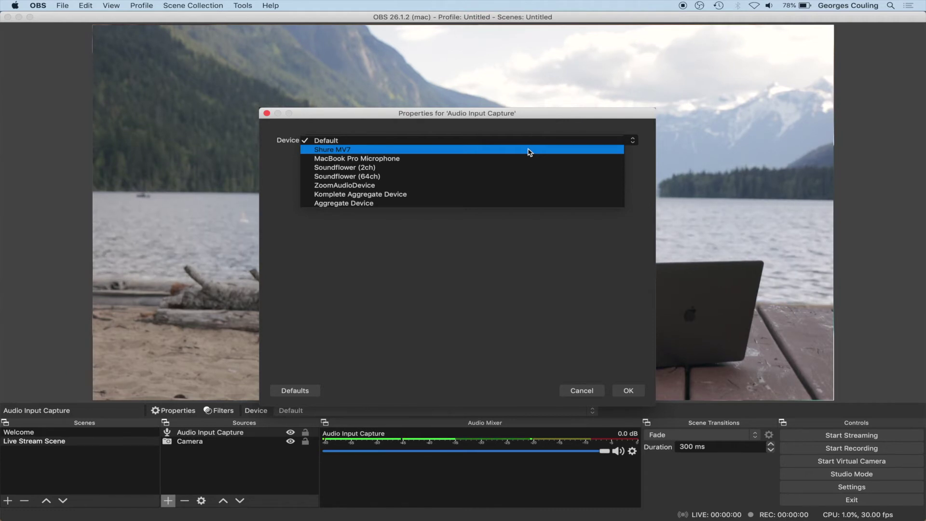
click(530, 151)
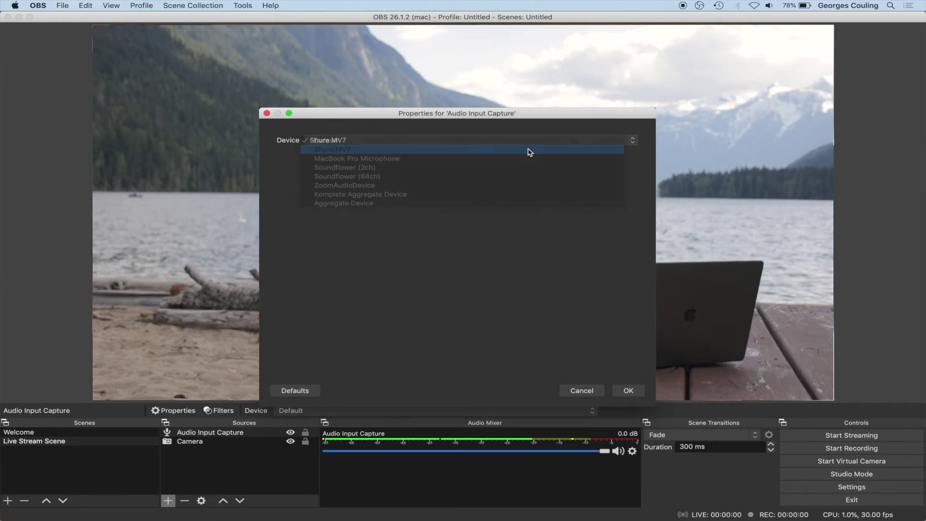
click(629, 390)
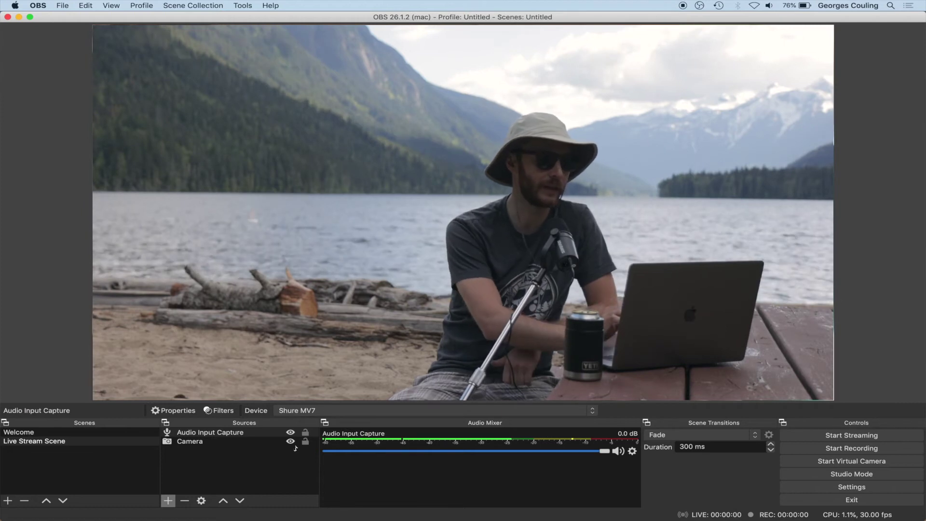
click(296, 468)
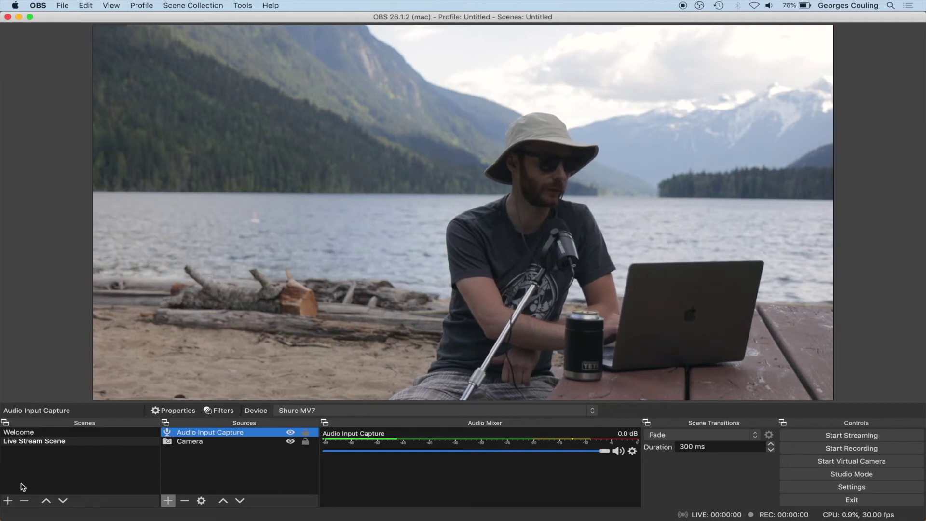
Step: Create a new scene named "Thank You"
click(9, 501)
text(Thank You)
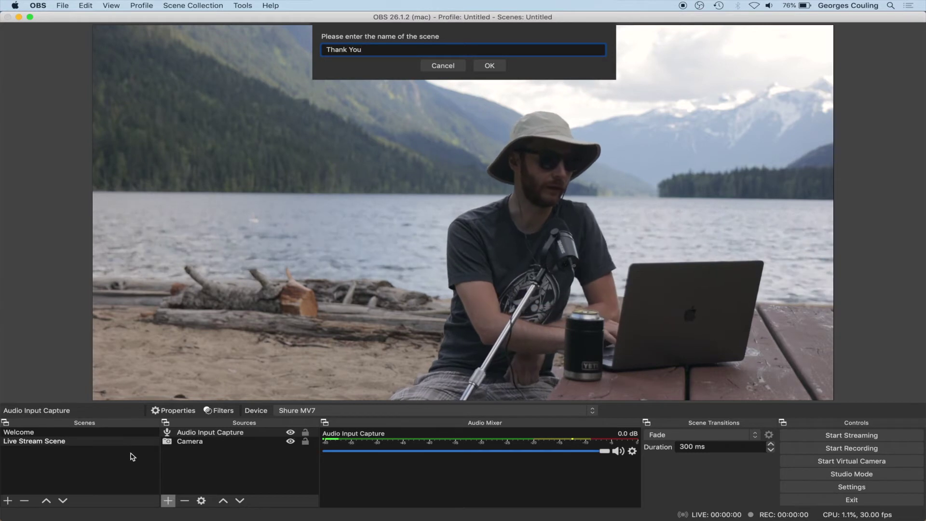
key(Return)
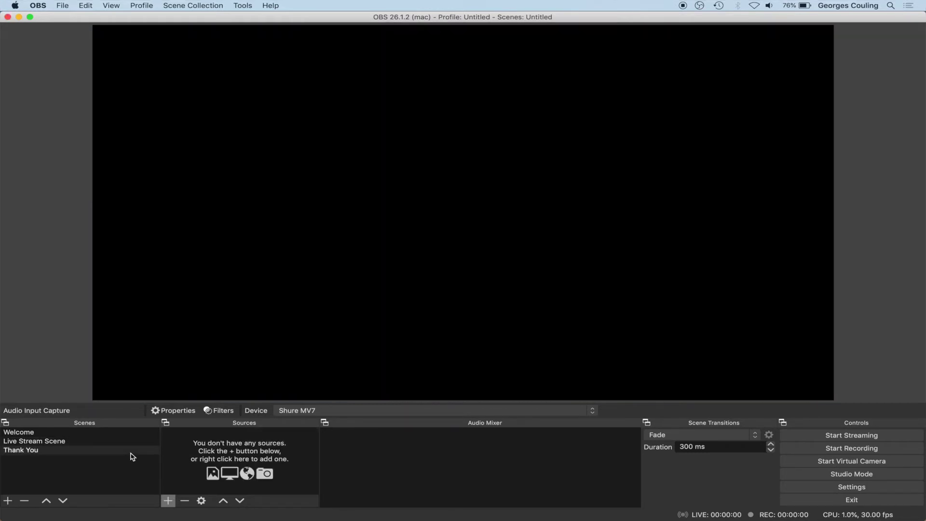
Step: Add a new Image source named "Thank You Image" to the Thank You scene
click(168, 501)
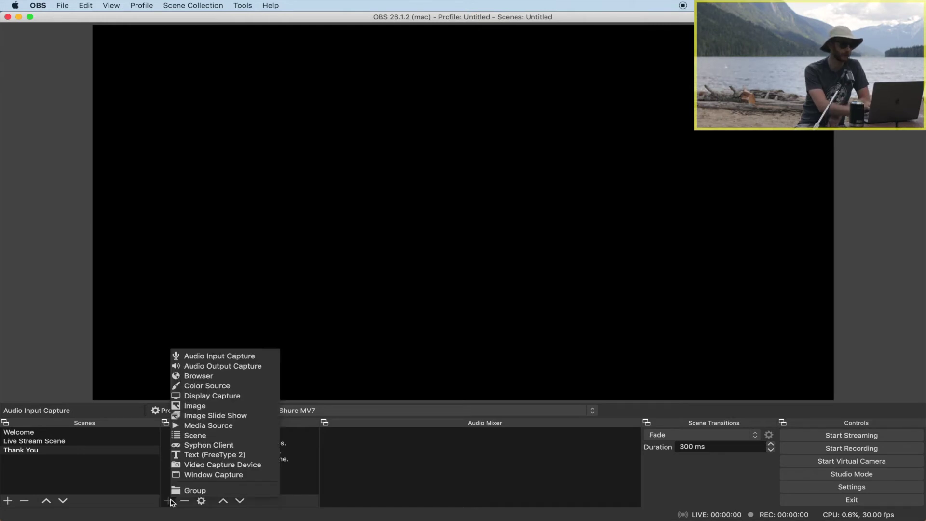
click(232, 409)
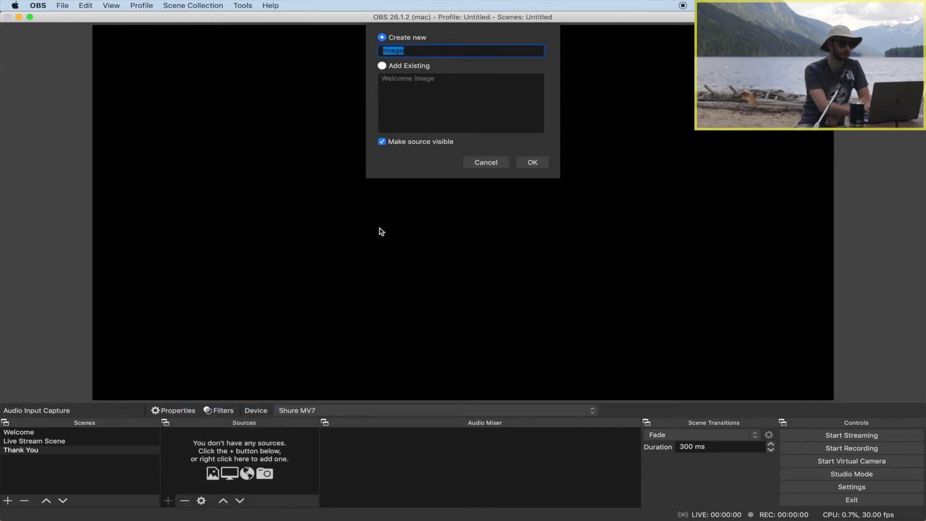
text(Than)
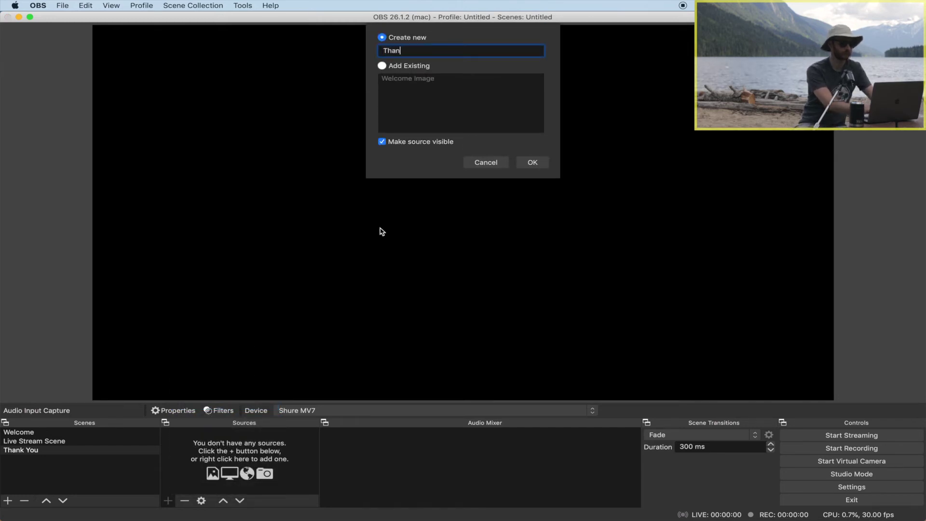
text(k You Image)
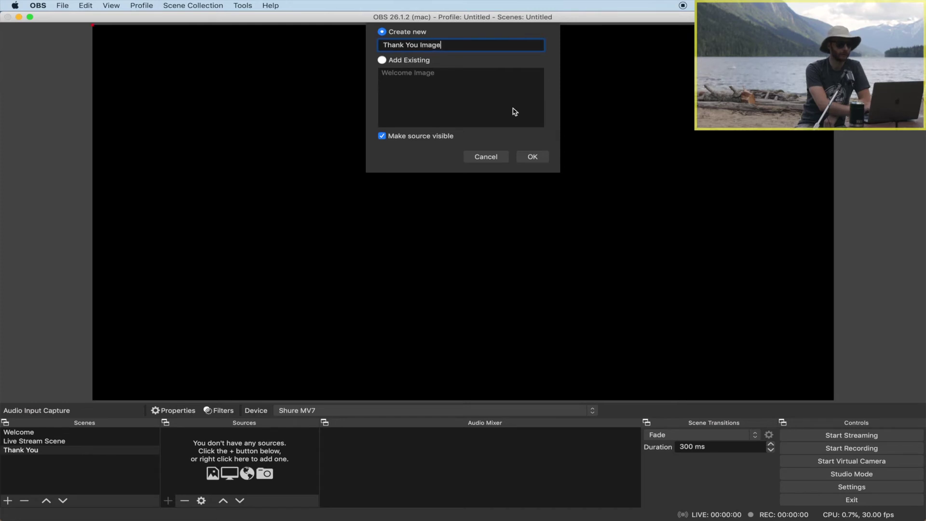
key(Return)
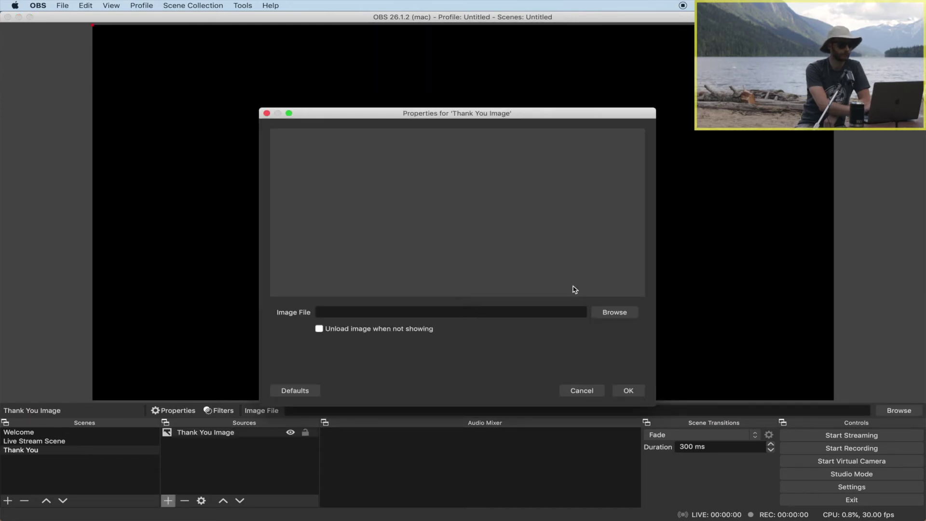
Step: Load Youtube_Banner.jpg as the source's image file and accept the properties
click(611, 314)
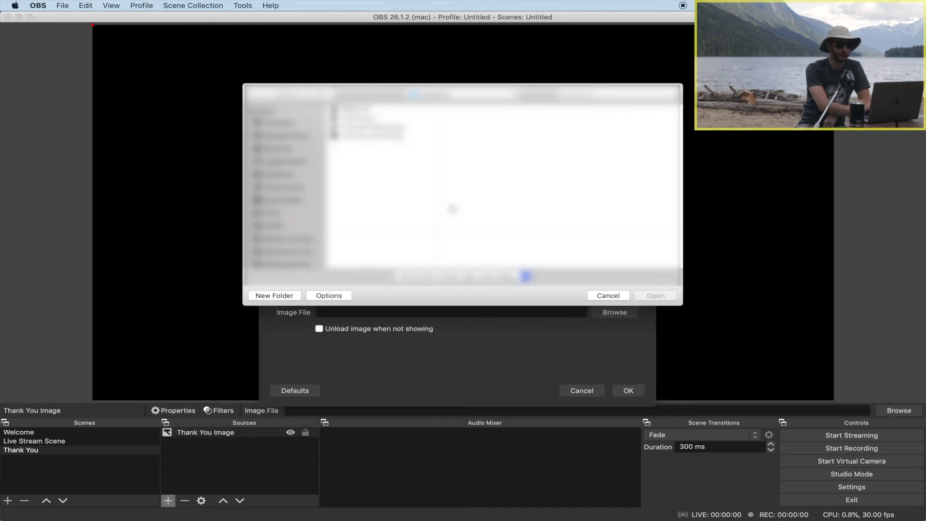
click(404, 128)
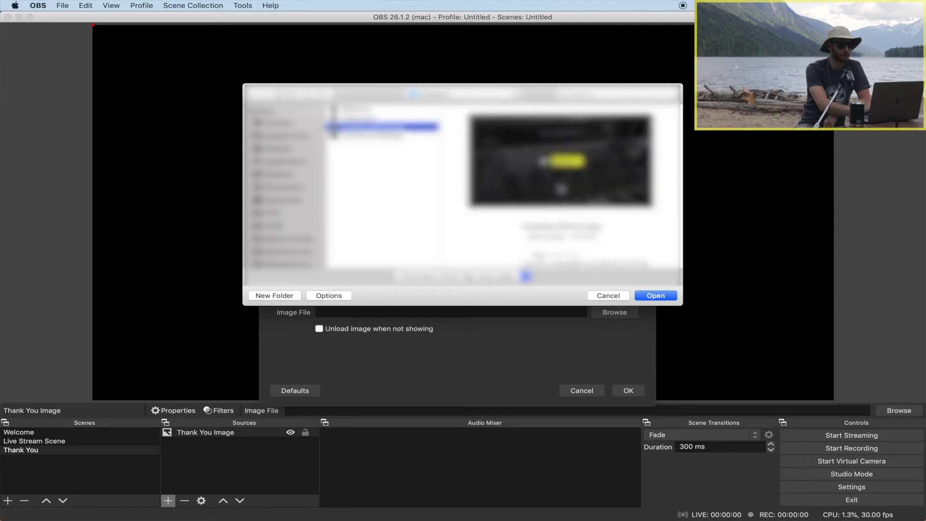
click(656, 296)
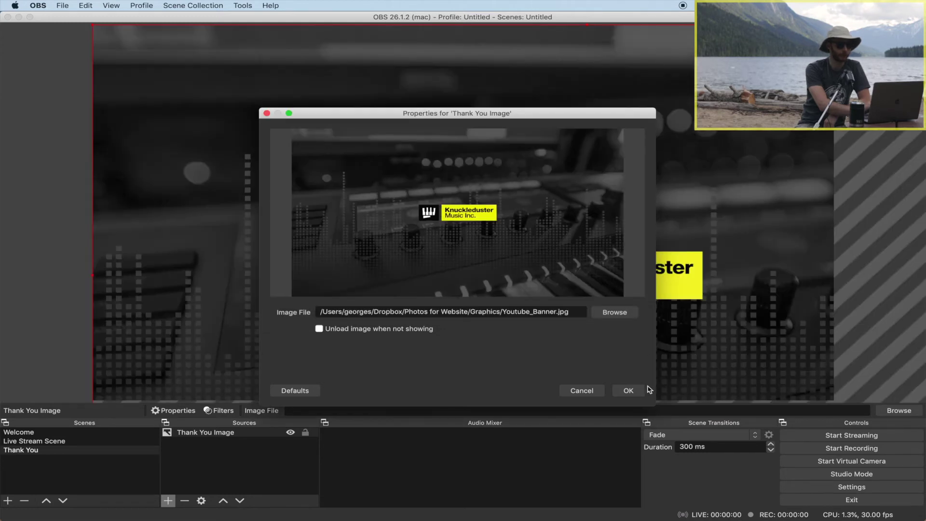
click(628, 390)
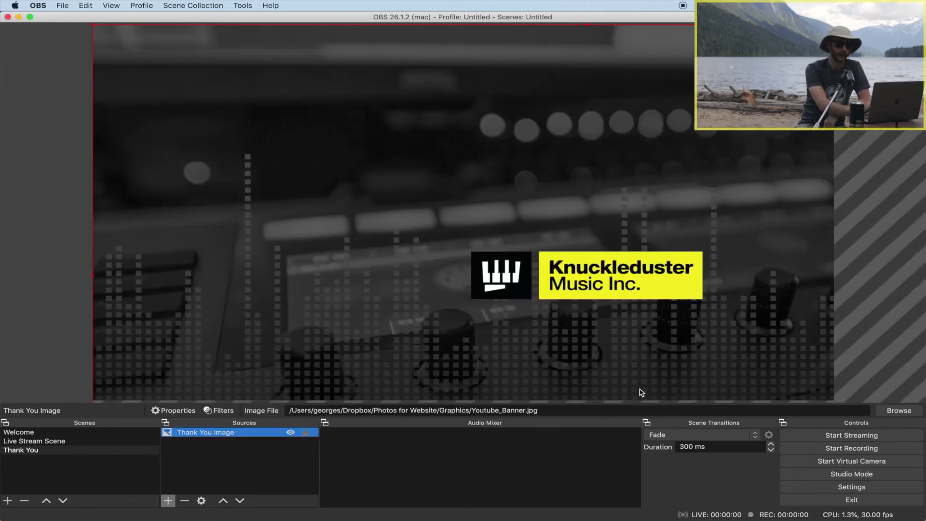
Step: Fit the Thank You banner image to the screen
right_click(480, 167)
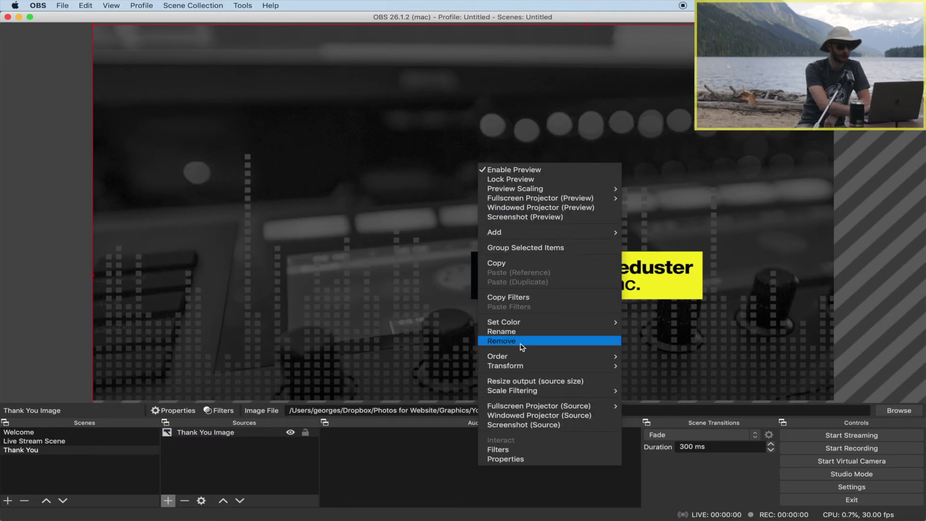
mouse_move(522, 367)
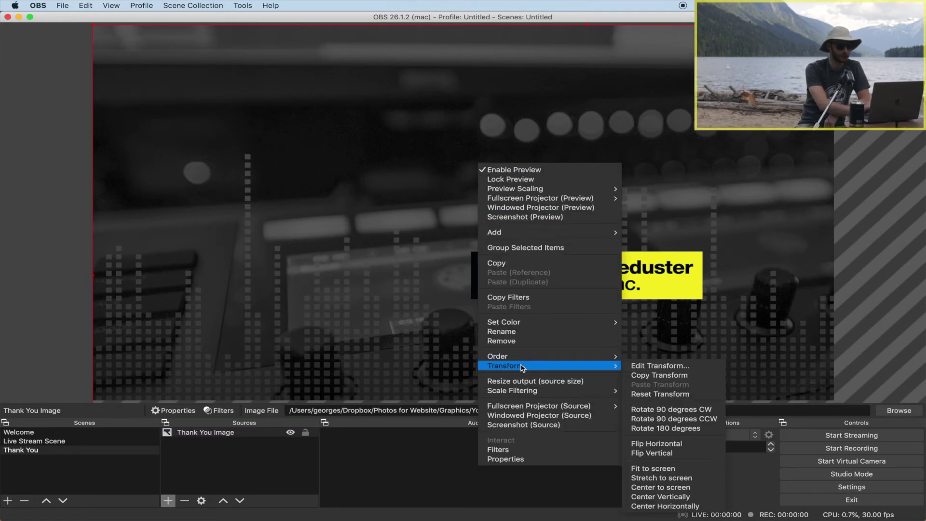
click(668, 470)
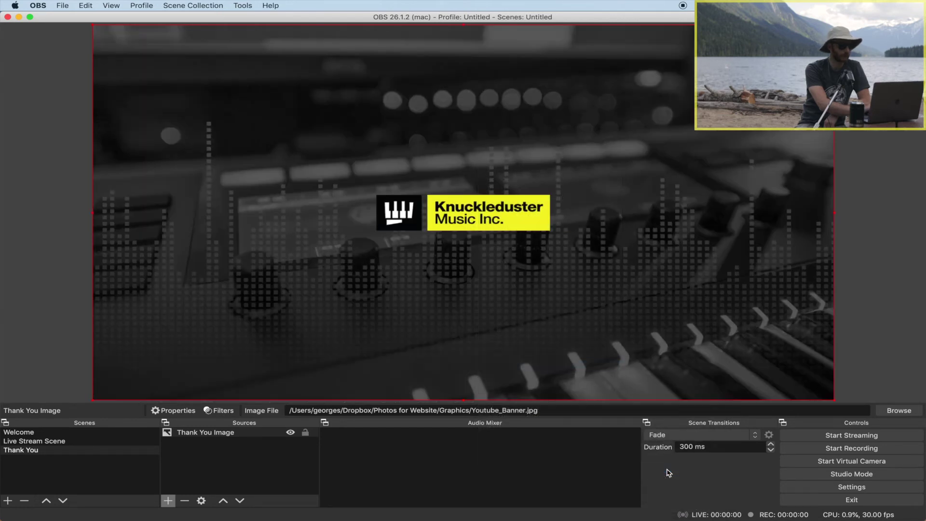
Step: Add a new Text (FreeType 2) source named "Thank You Text" to the Thank You scene
click(169, 501)
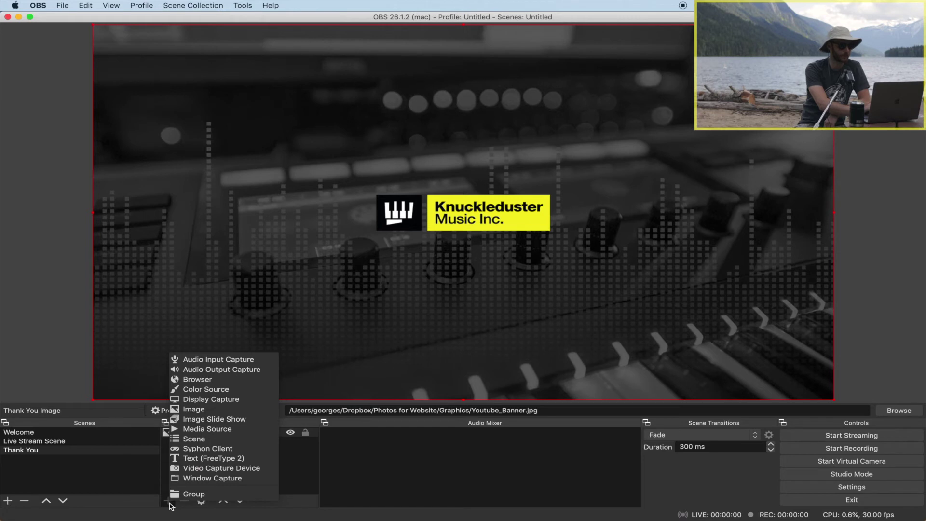
click(212, 458)
text(Thank You Text)
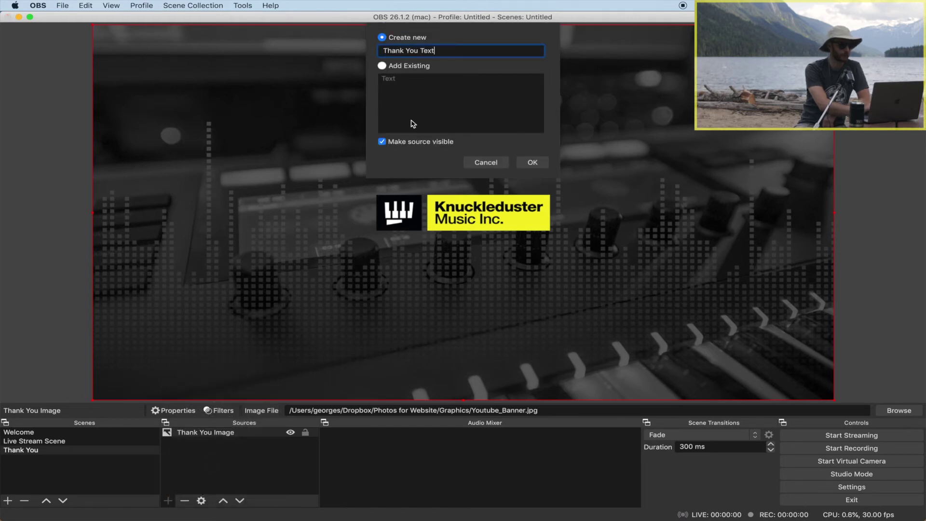
key(Return)
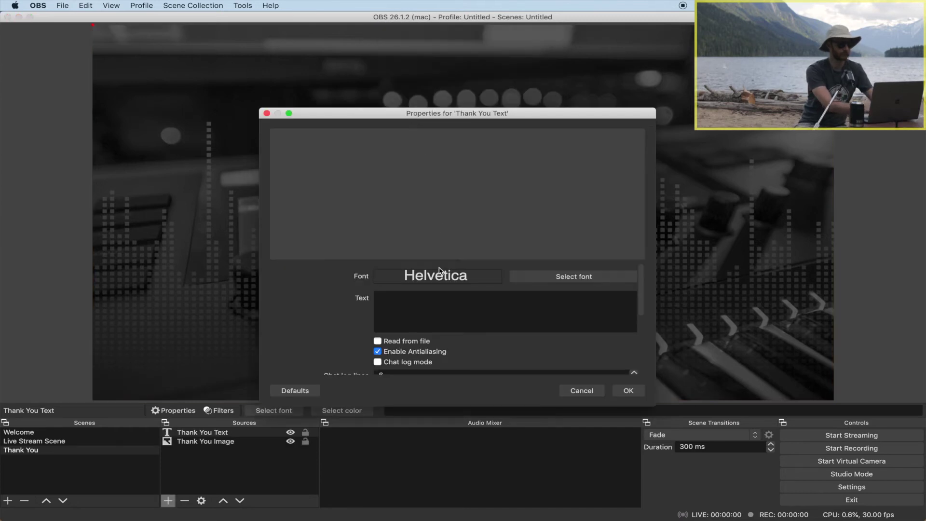
Step: Enter "Thank You For Watching" as the source's text, with a line break after "You", and accept the properties
click(417, 302)
text(Thank You)
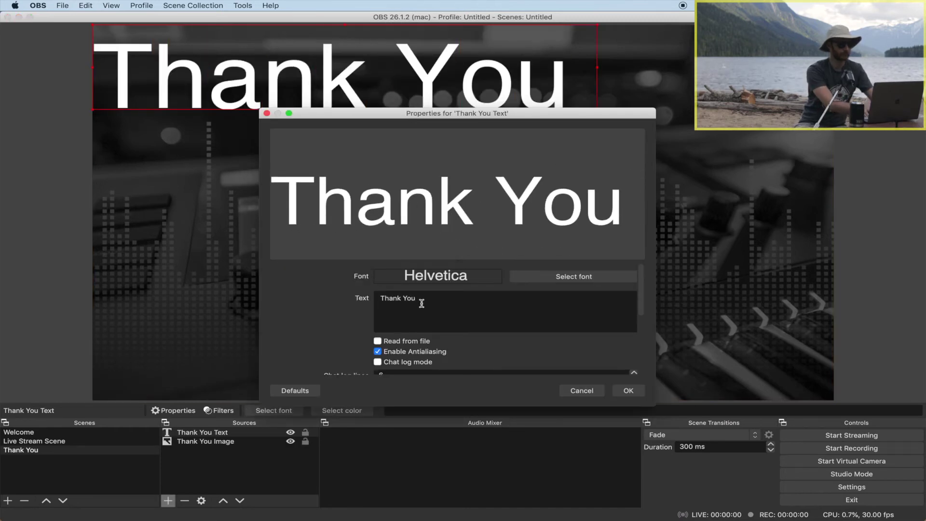
text( For W)
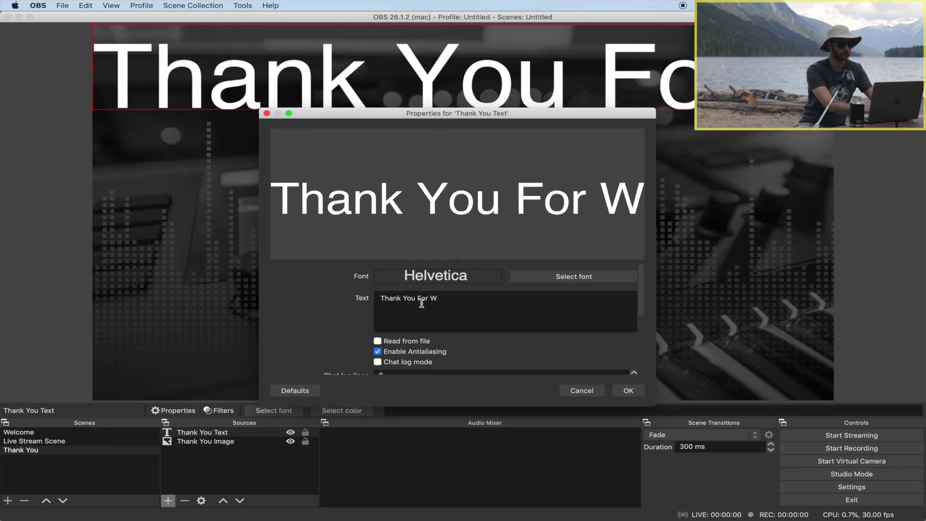
text(atching)
click(417, 300)
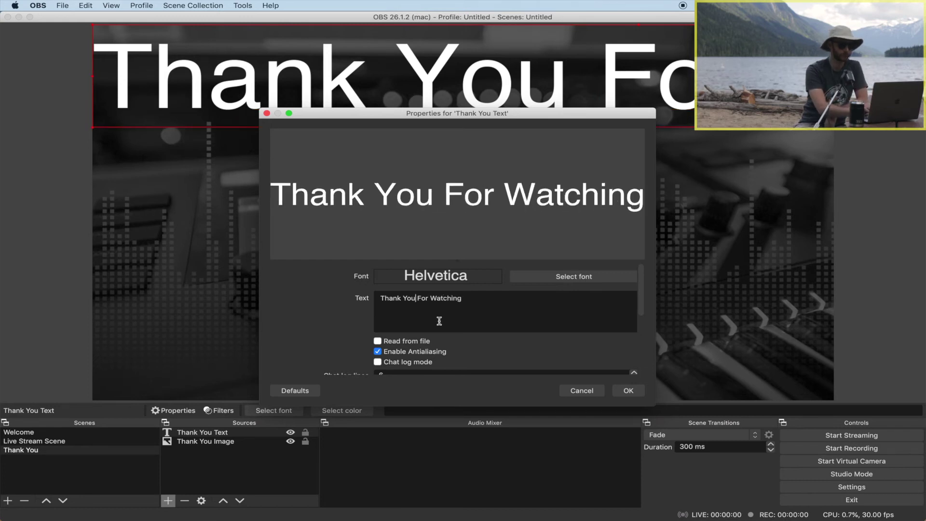
key(Return)
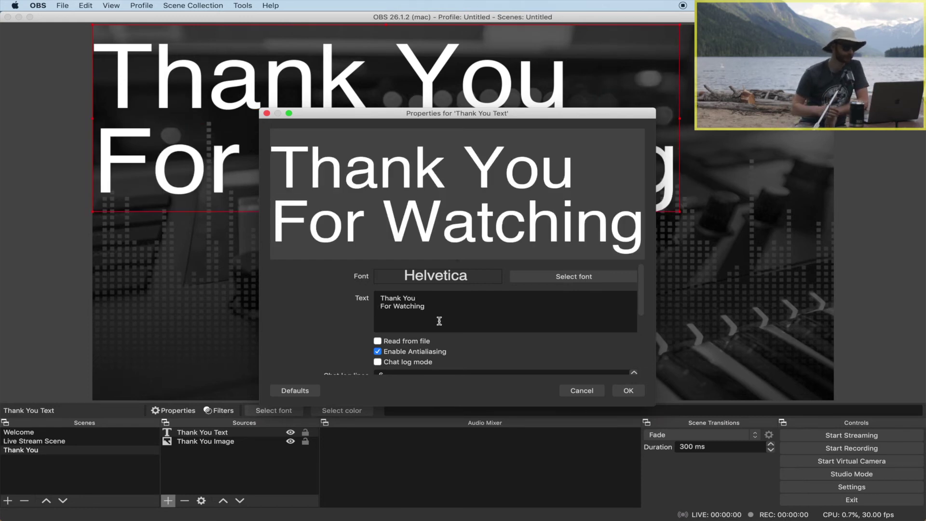
click(635, 392)
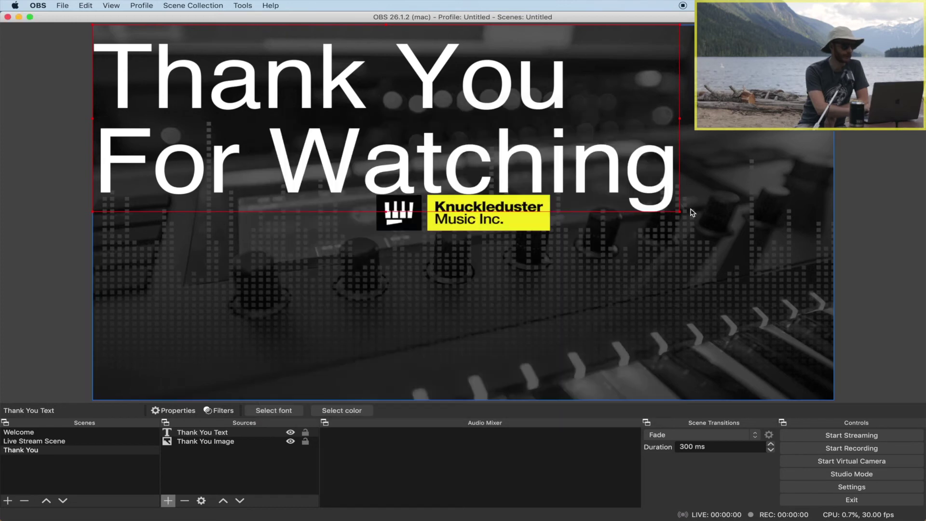
Step: Scale the thank-you text down to about two thirds of the canvas width and center it above the logo, then deselect it
drag(677, 216, 583, 184)
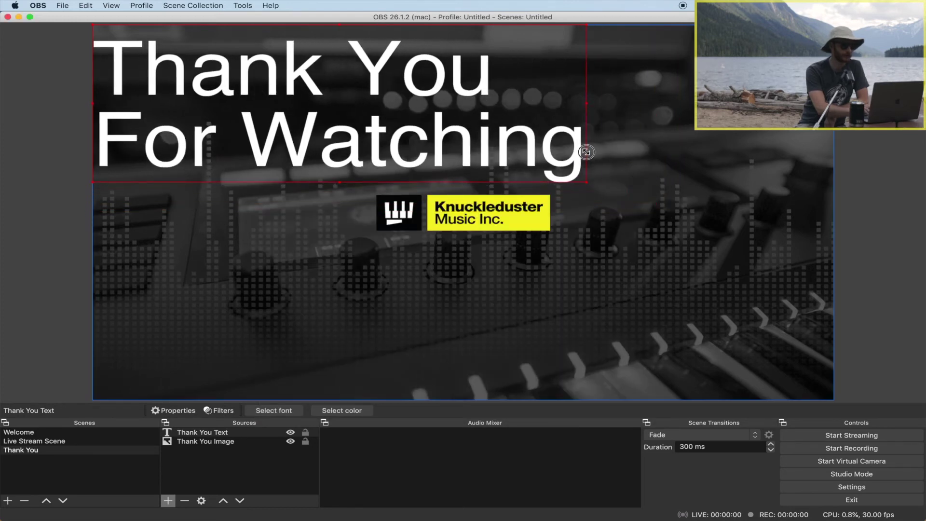
drag(397, 121, 527, 122)
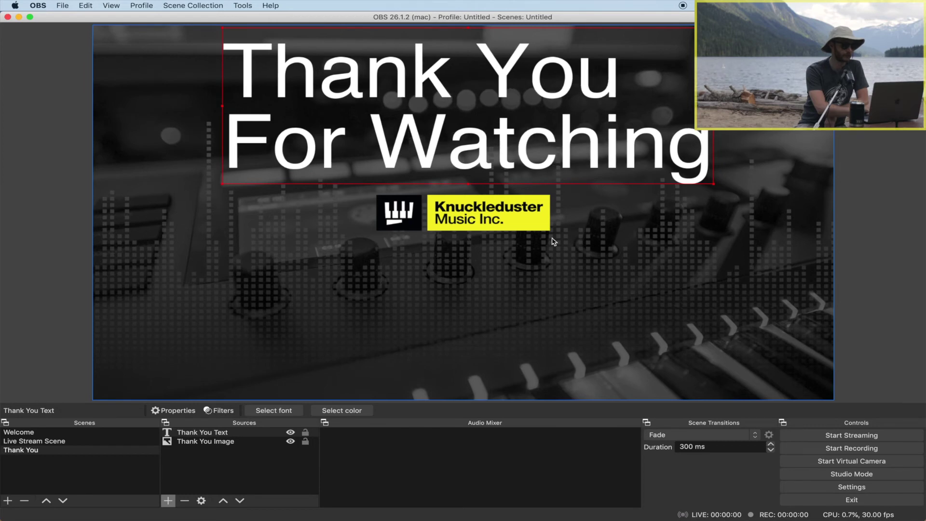
click(560, 311)
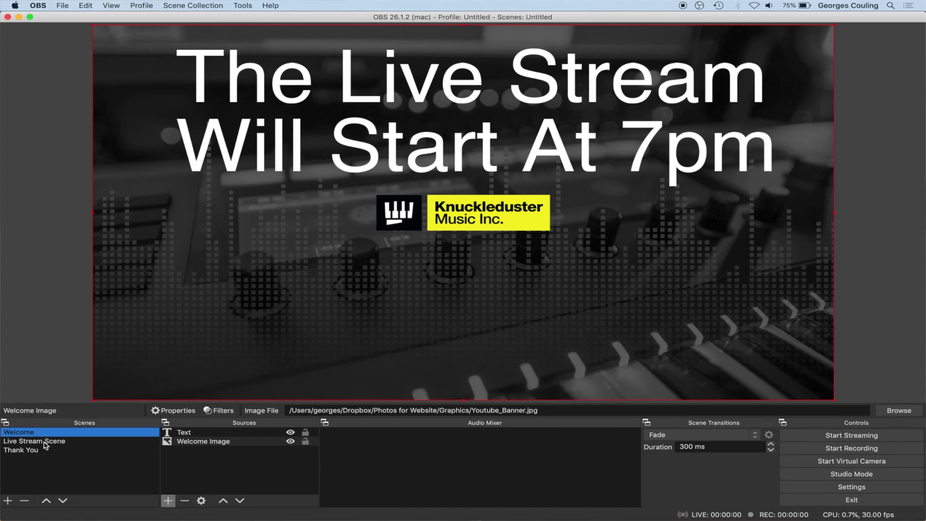
Step: Switch to the Live Stream Scene and on to the Thank You scene to review their previews
click(46, 444)
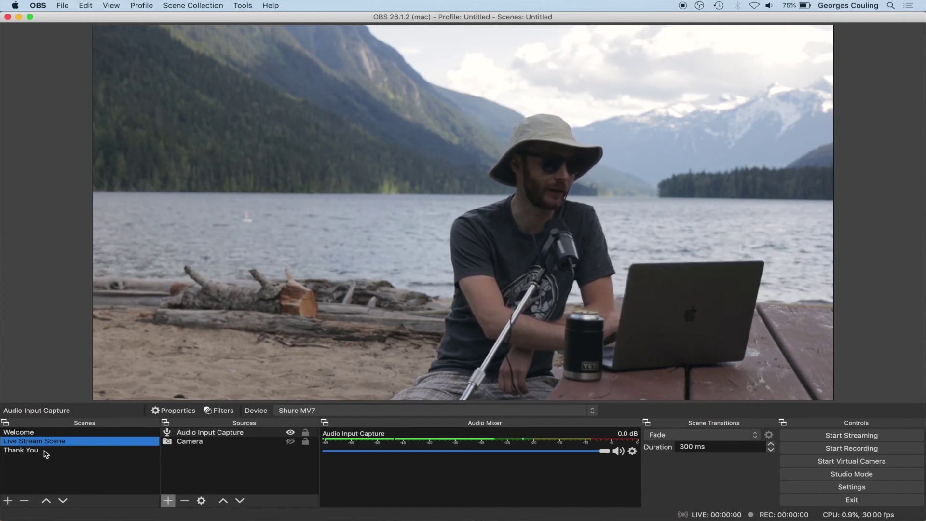
click(46, 451)
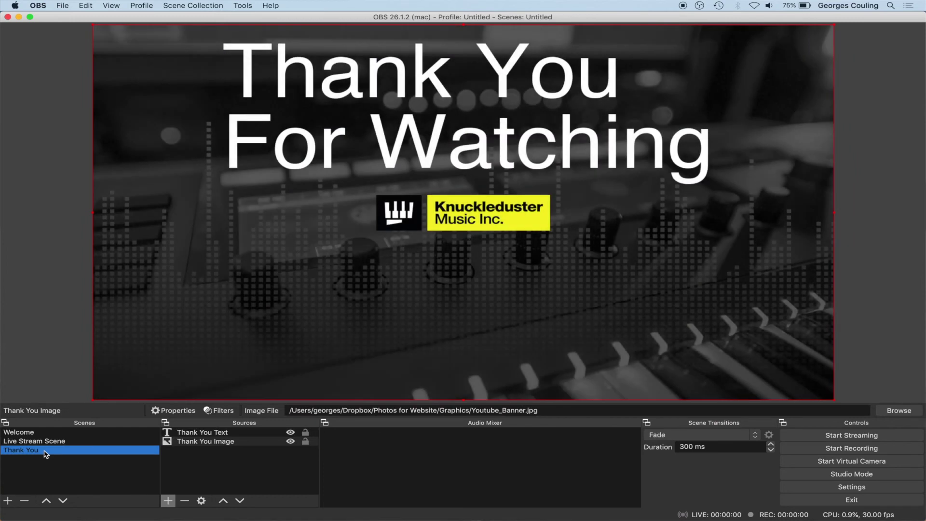